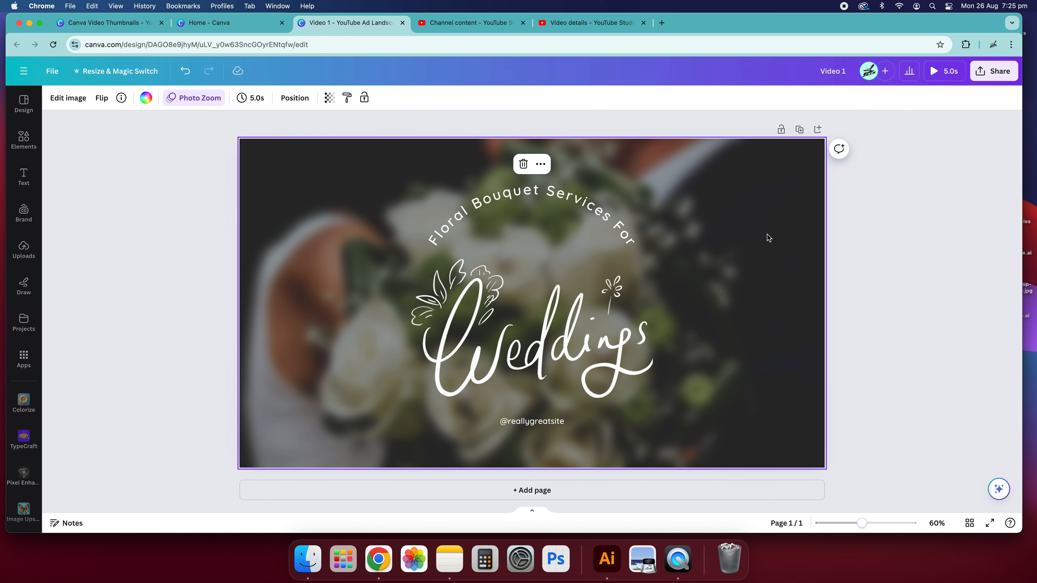
Step: Show the page timeline with durations and play the floral wedding video through
left_click(527, 514)
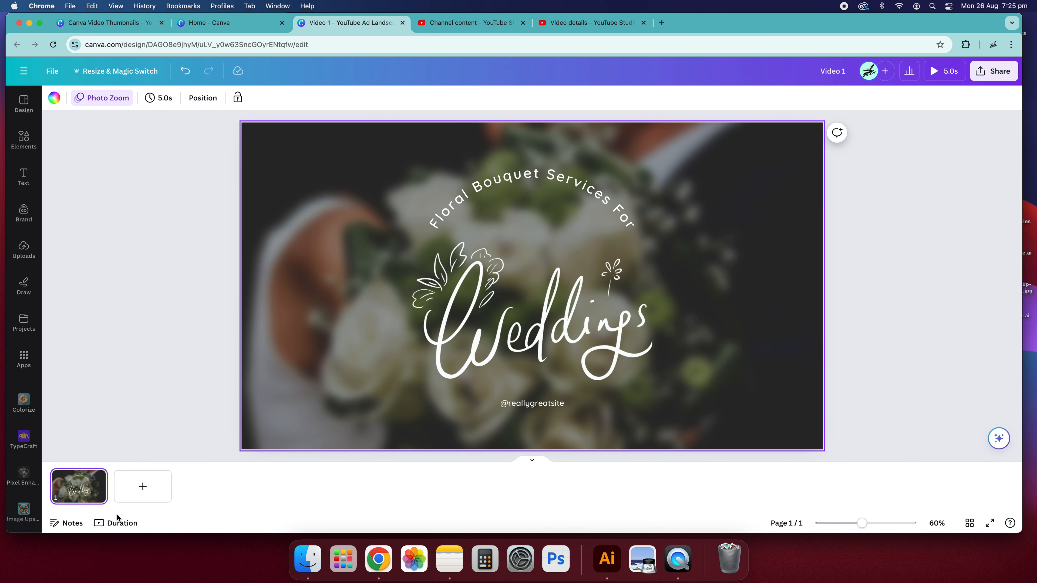
left_click(115, 523)
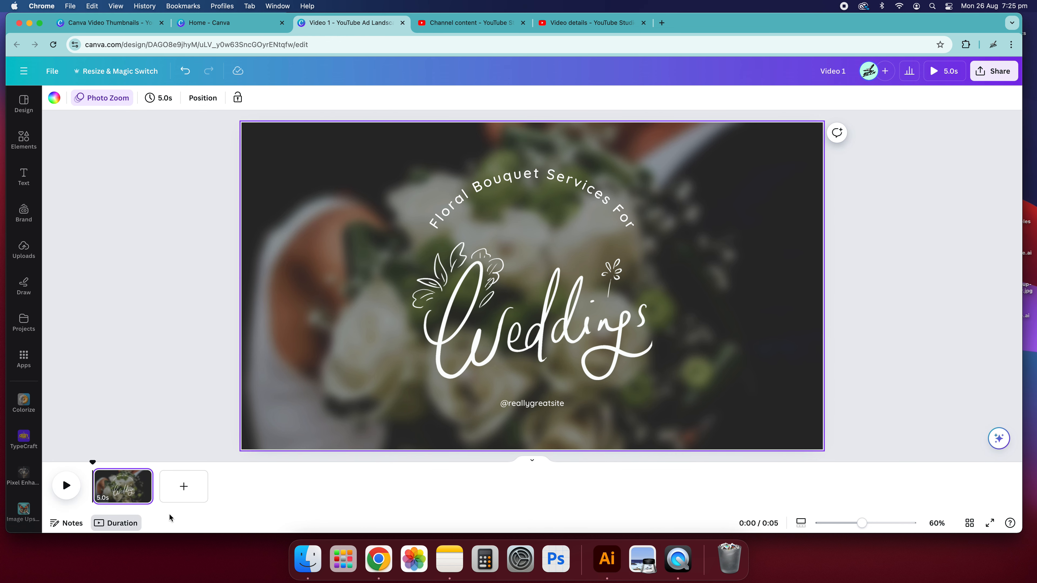
left_click(66, 487)
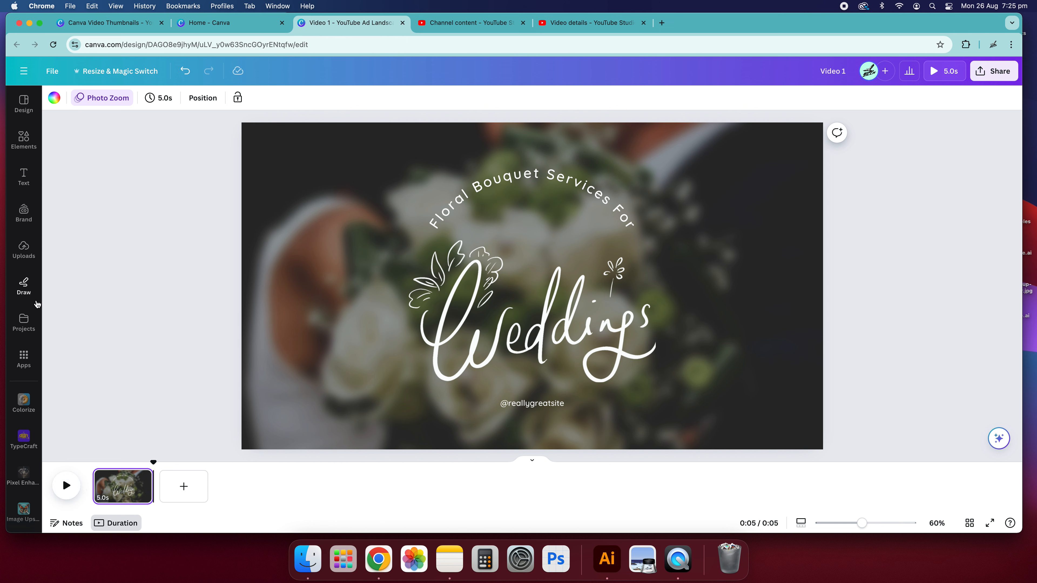
Step: Apply all 5 pages of the "Beige Black Elegant Romantic Wedding Save the Date Video" template to the design
left_click(28, 114)
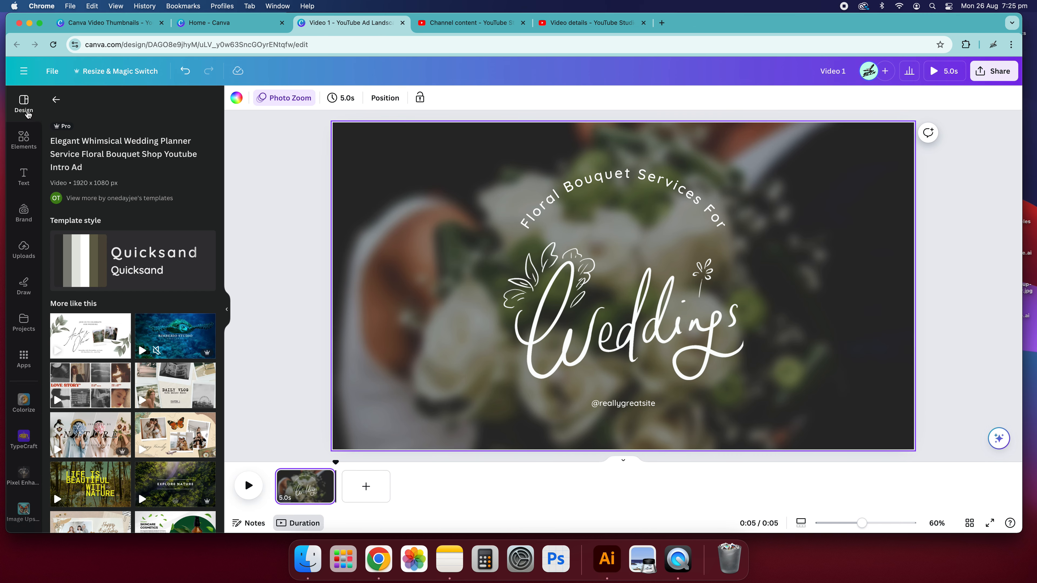
scroll(104, 378, "down", 6)
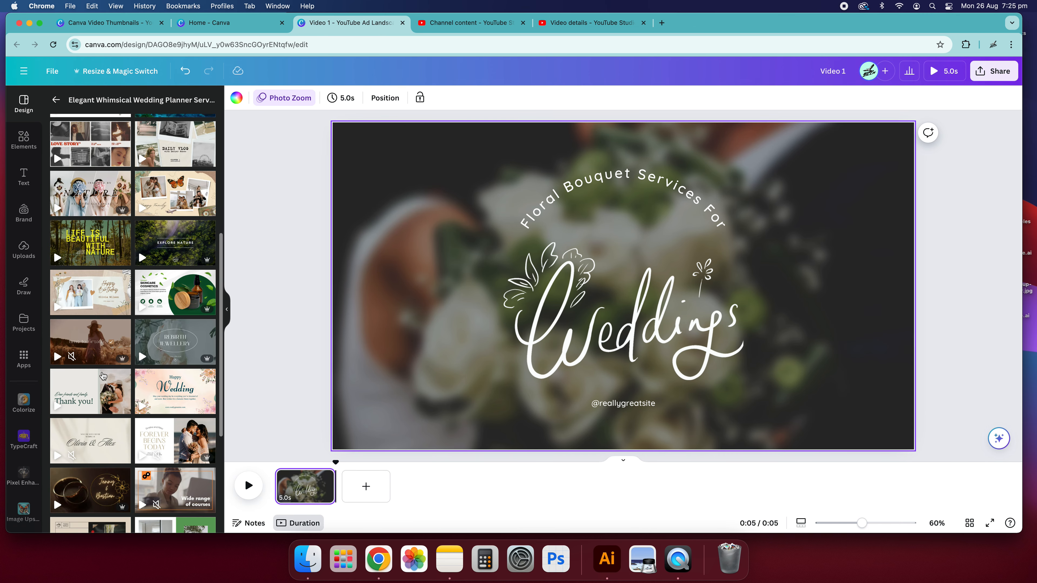
scroll(176, 402, "down", 5)
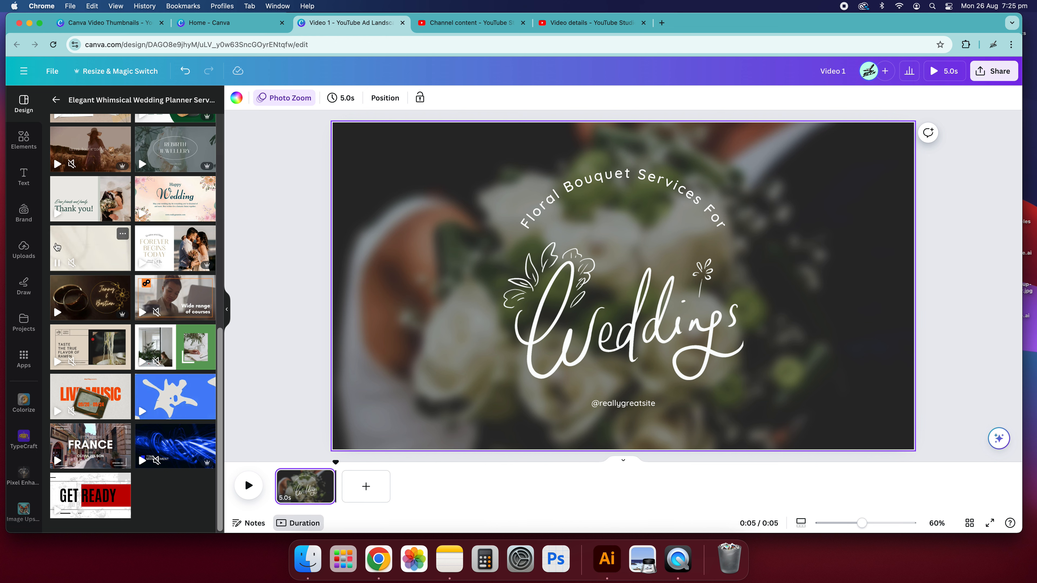
left_click(86, 248)
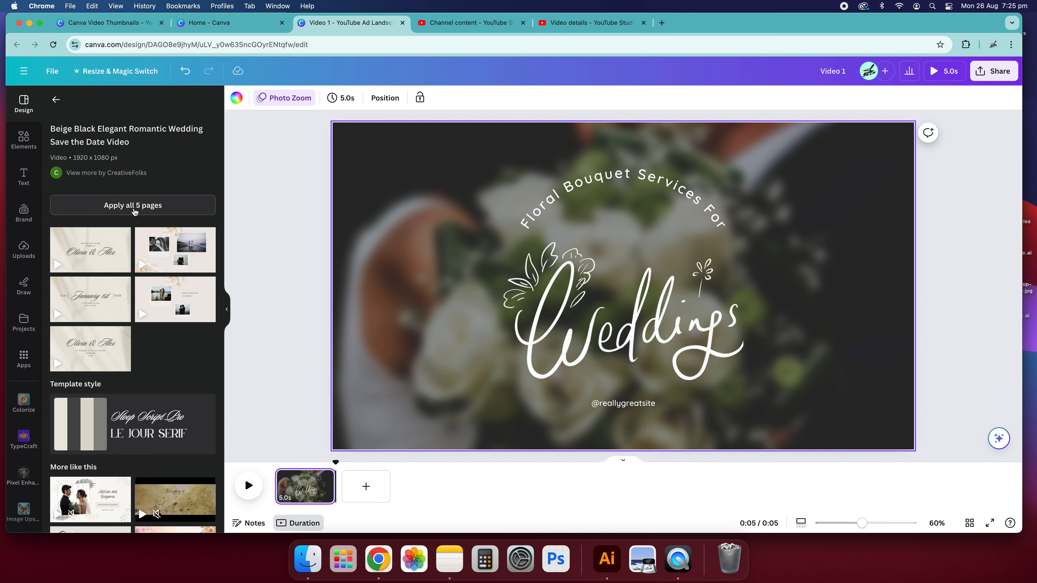
left_click(134, 208)
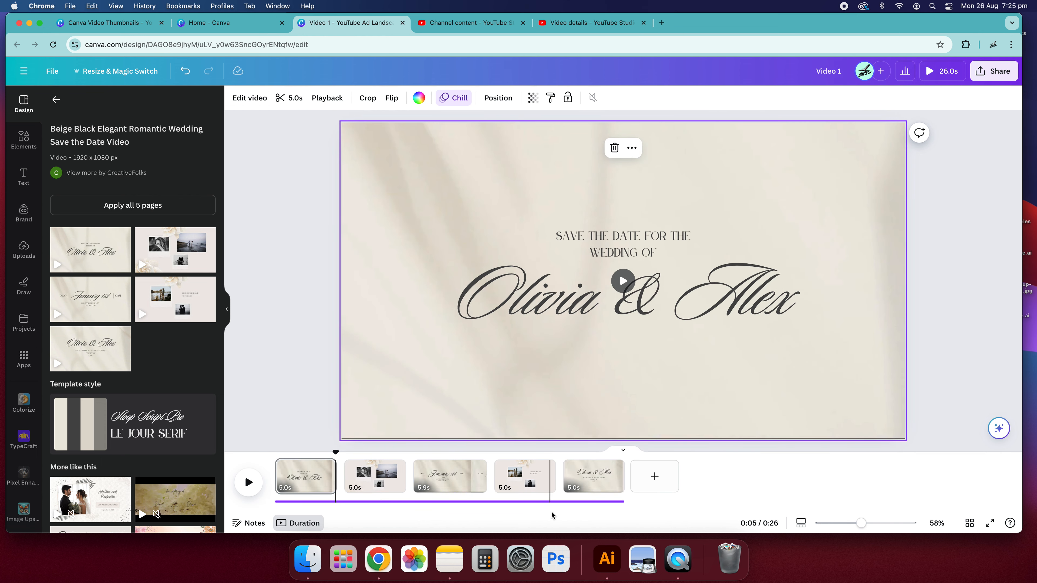
Step: Return the playhead to the start, try adjusting the audio track on the timeline, and undo the adjustment
left_click(328, 502)
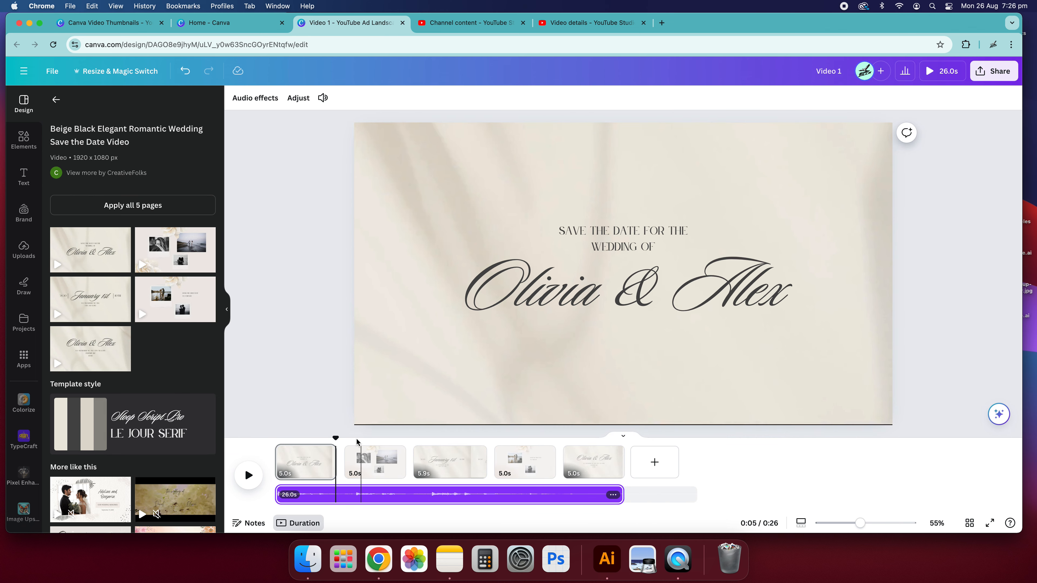
left_click_drag(336, 438, 270, 449)
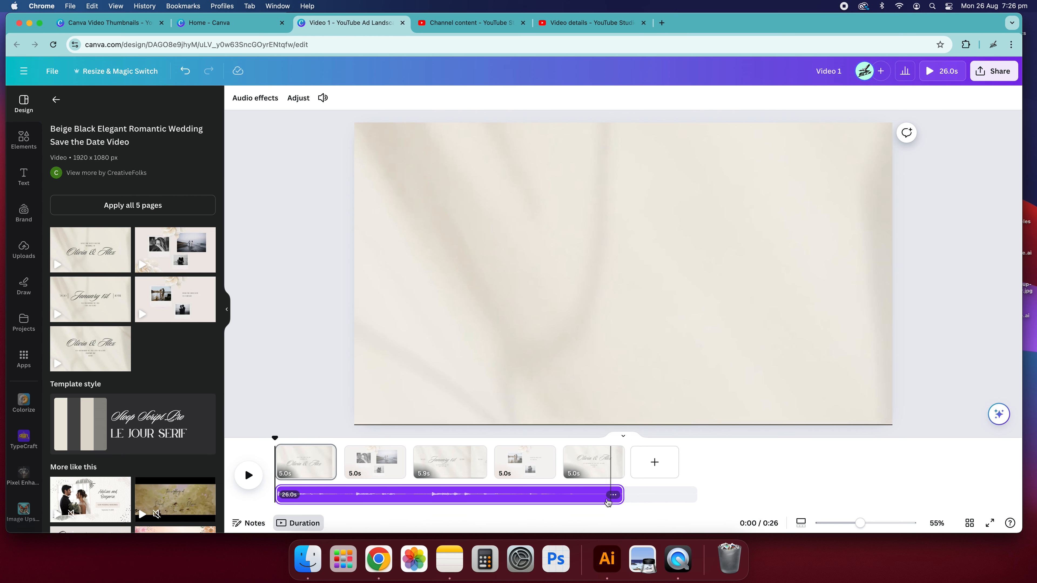
left_click(417, 495)
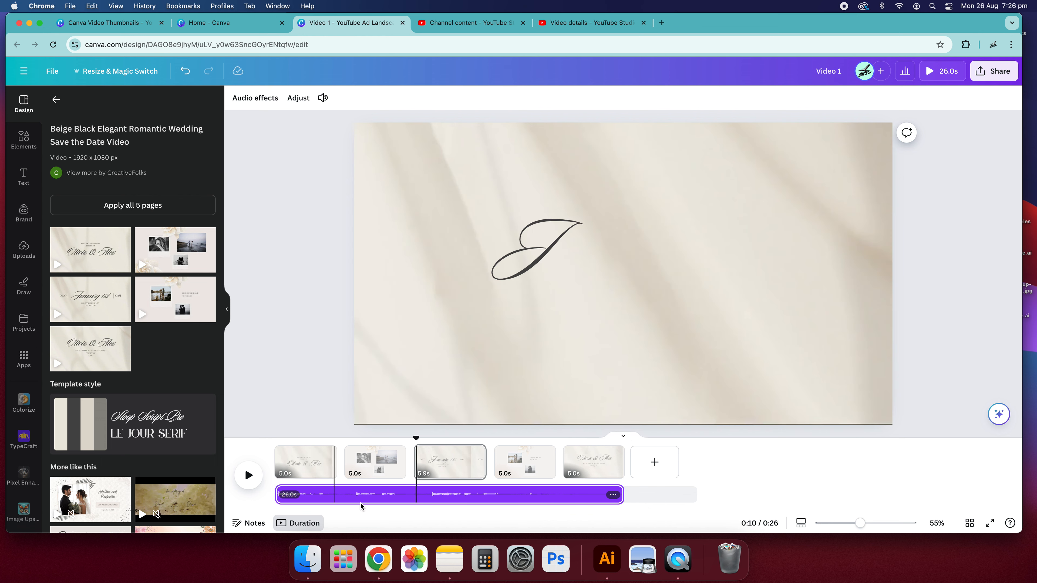
left_click_drag(417, 496, 384, 500)
key("super+z")
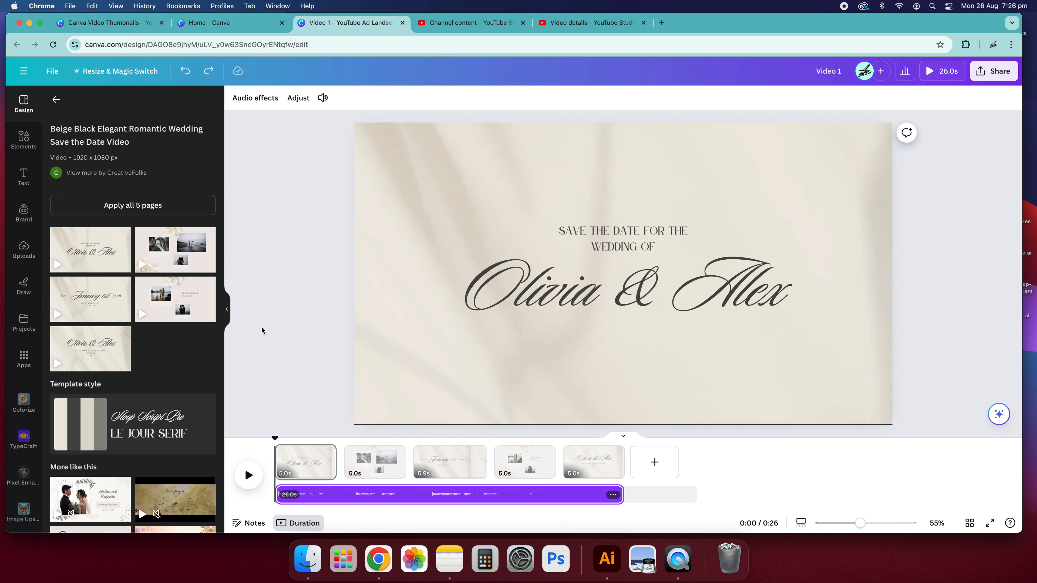
Step: Examine the editing options for the audio track and for the first page's background video
left_click(261, 327)
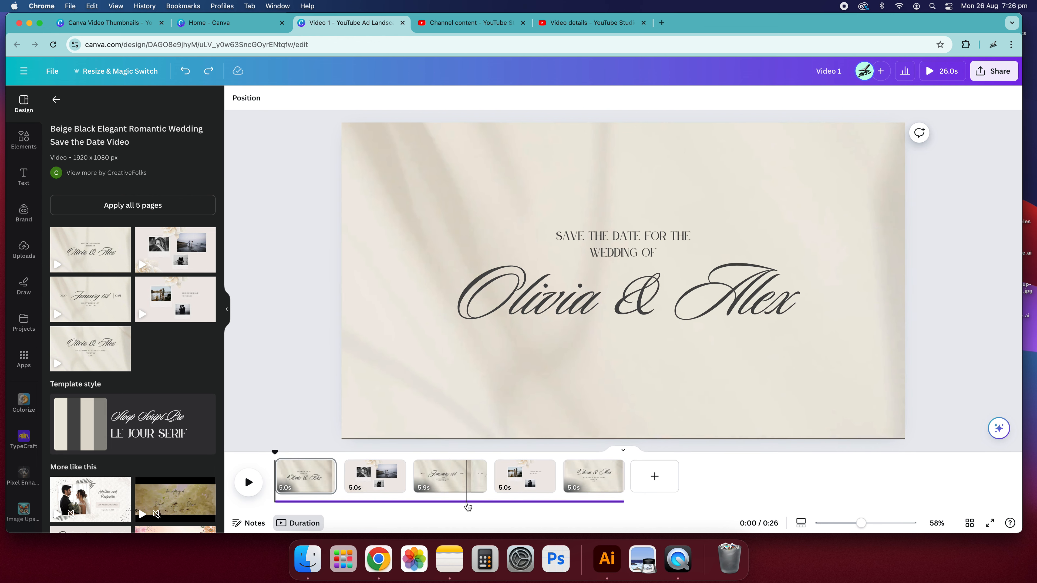
left_click(465, 502)
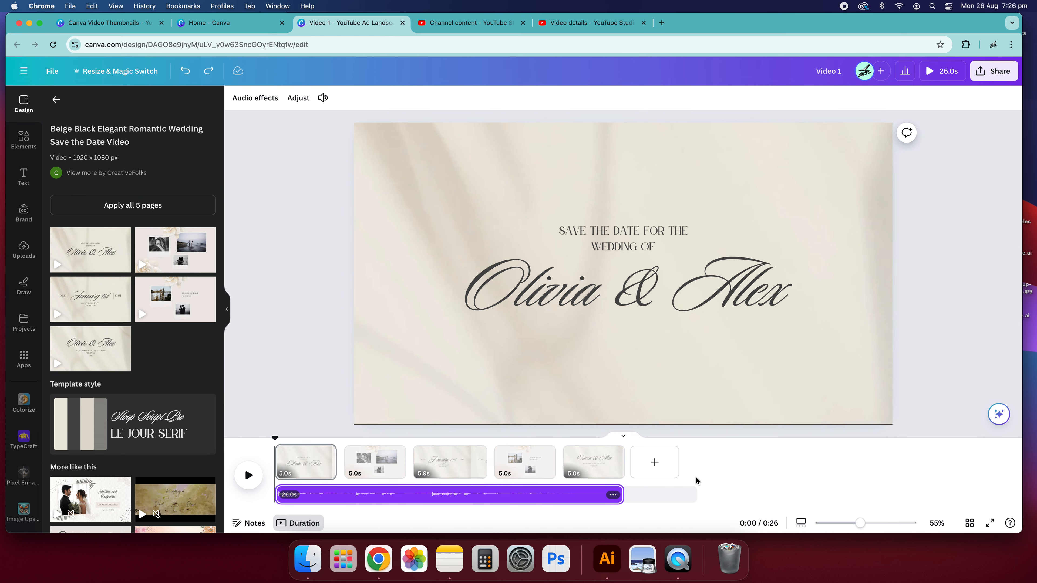
left_click(283, 387)
left_click(461, 340)
left_click(570, 236)
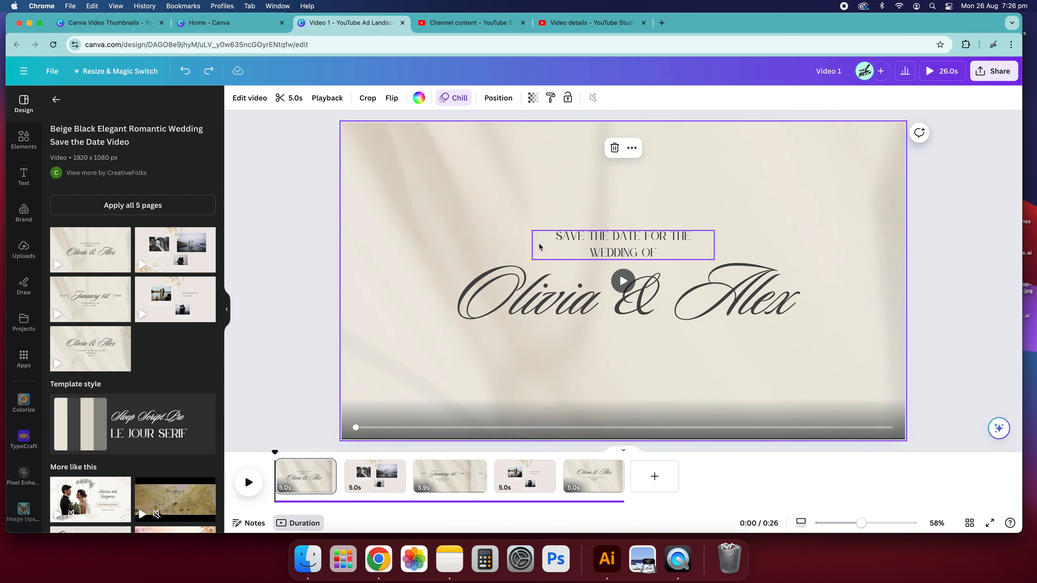
left_click(386, 241)
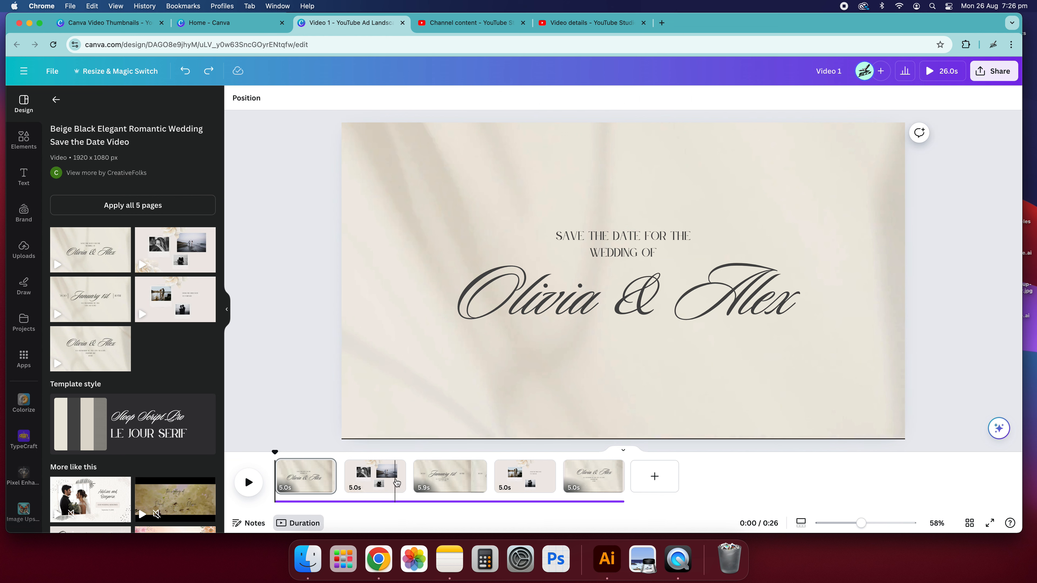
left_click(455, 184)
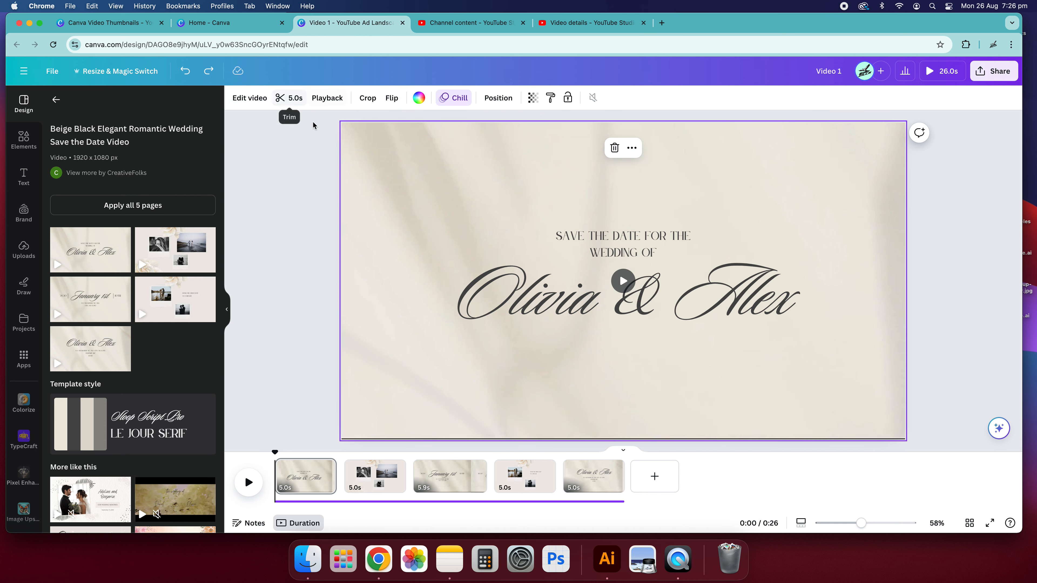
Step: Trim the first page to 3.3 s, the second to 3.0 s and the third to 4.2 s on the timeline
mouse_move(336, 479)
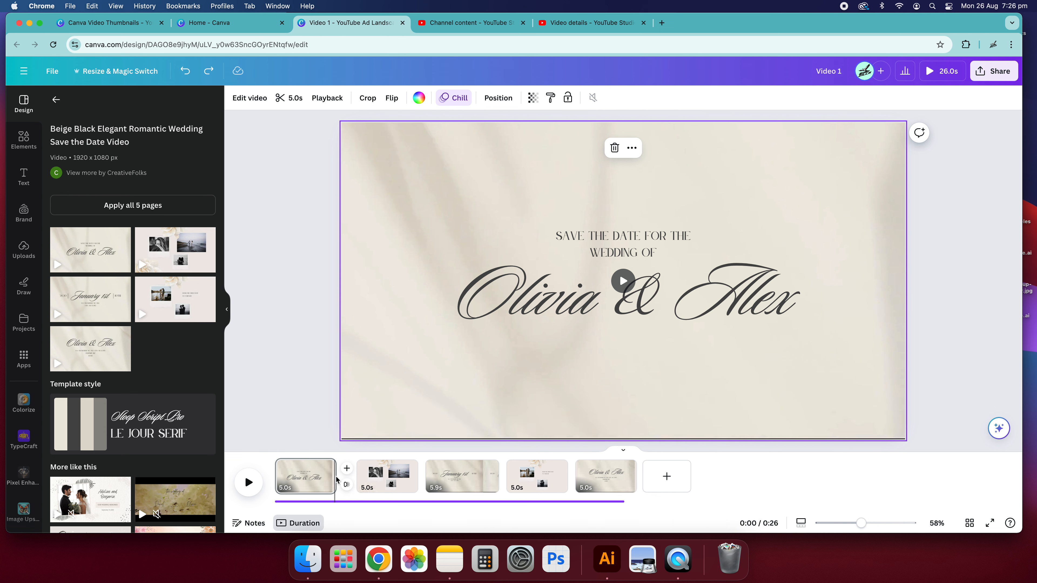
left_click(325, 477)
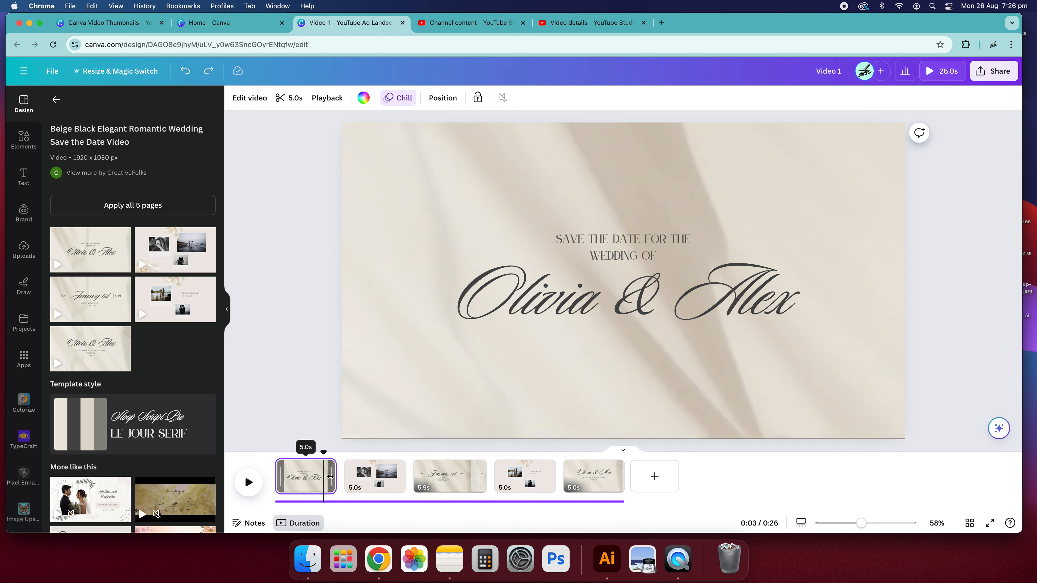
left_click_drag(332, 481, 360, 483)
left_click(430, 480)
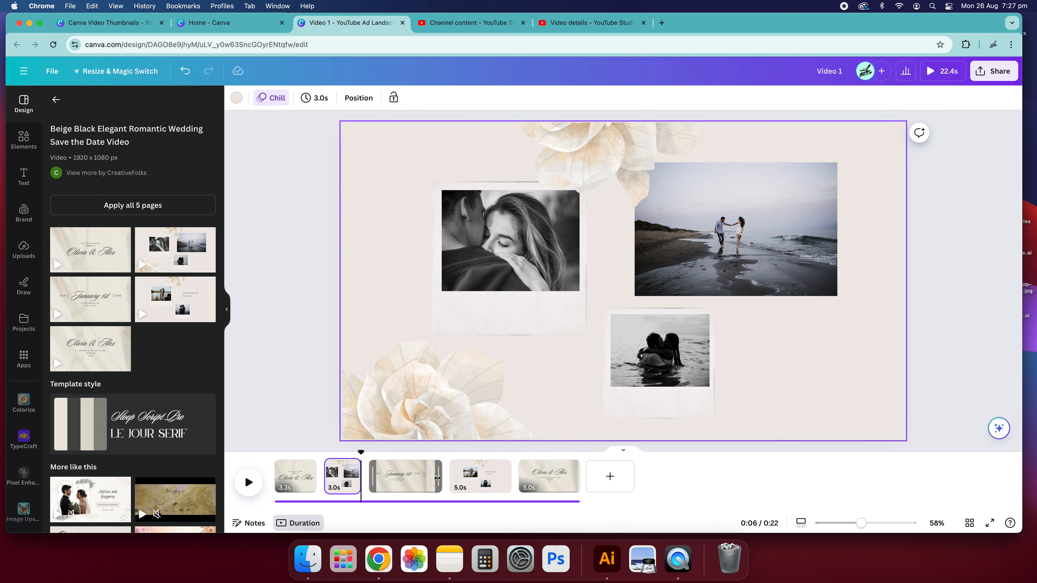
left_click_drag(430, 481, 275, 460)
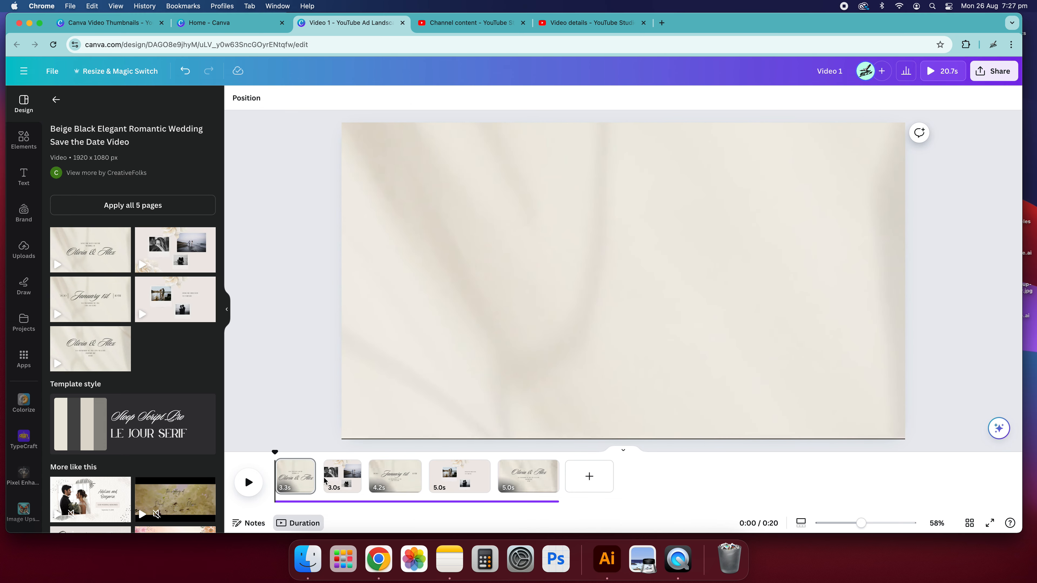
Step: Add a Dissolve transition between the first and second pages
mouse_move(322, 482)
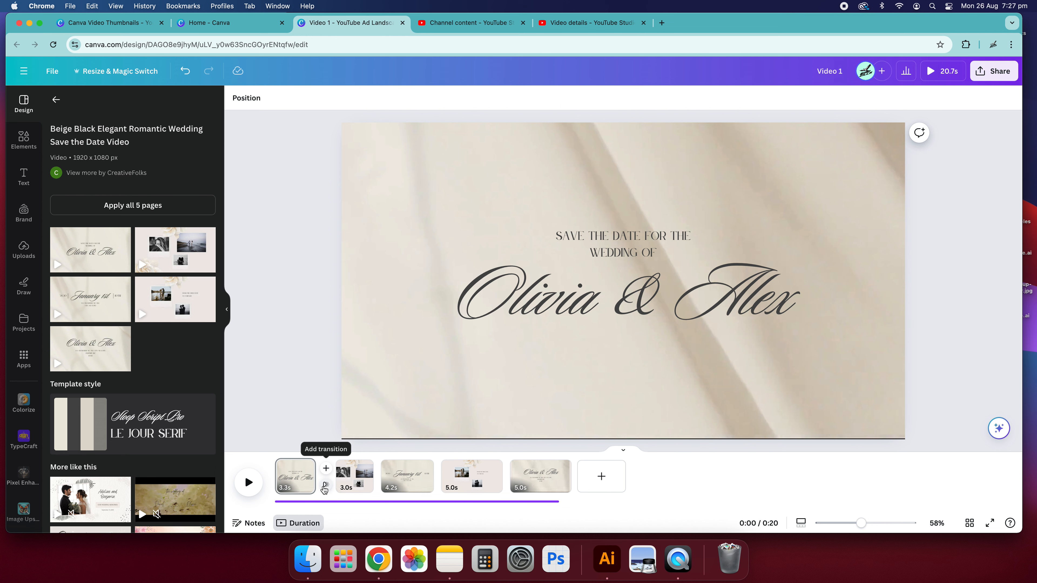
left_click(325, 486)
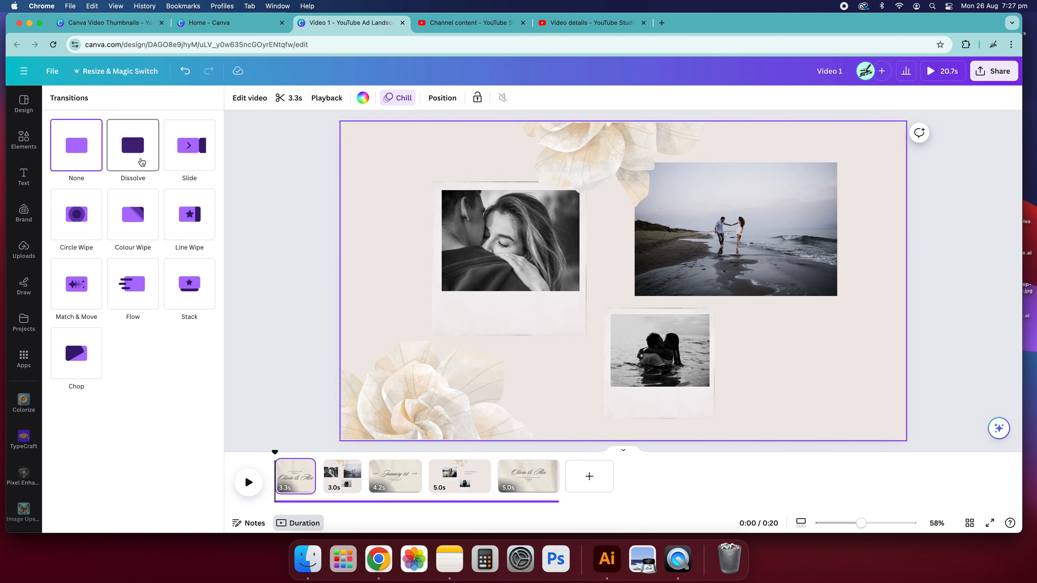
left_click(141, 161)
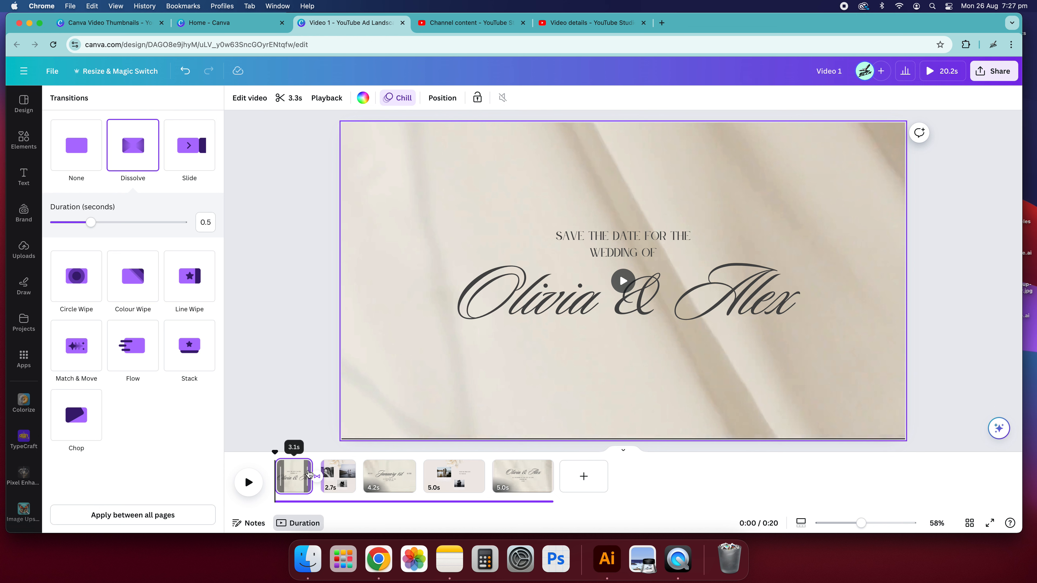
Step: Try trimming the first page slightly, then undo both that trim and the Dissolve transition
left_click_drag(310, 470, 309, 469)
left_click(324, 469)
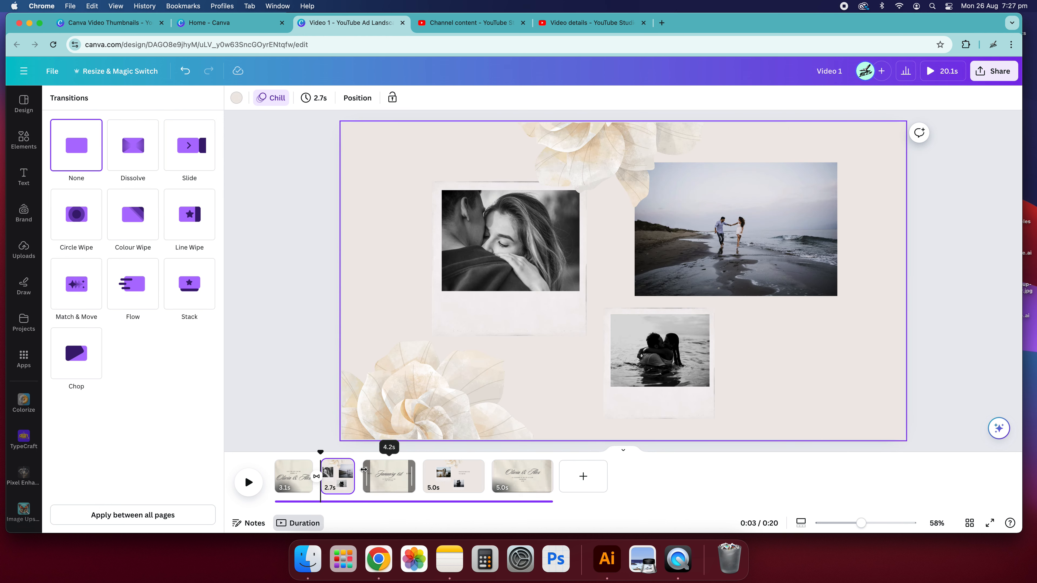
key("super+z")
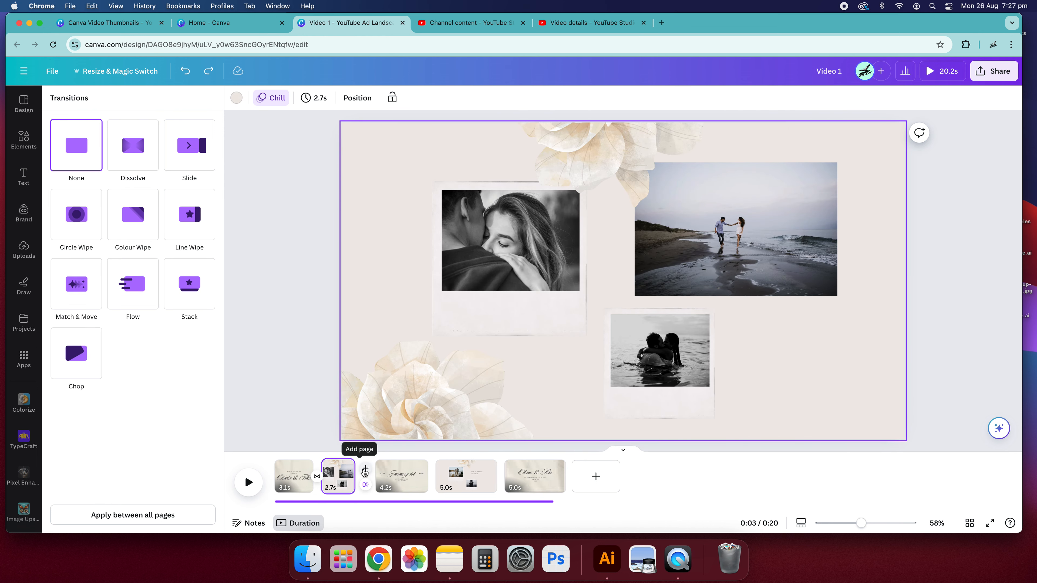
key("super+z")
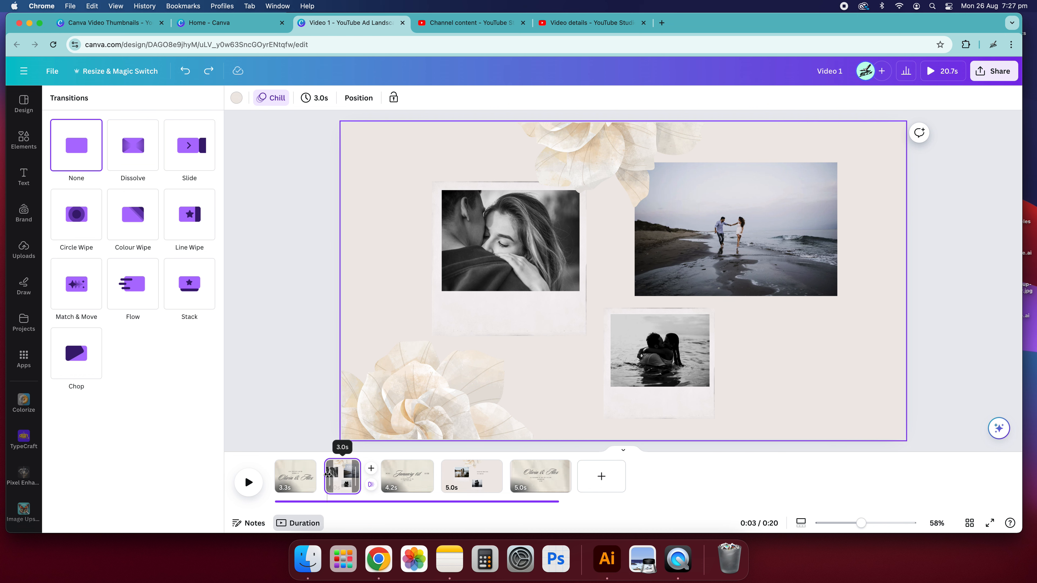
Step: Insert a blank page after the first page and delete it again
left_click(327, 469)
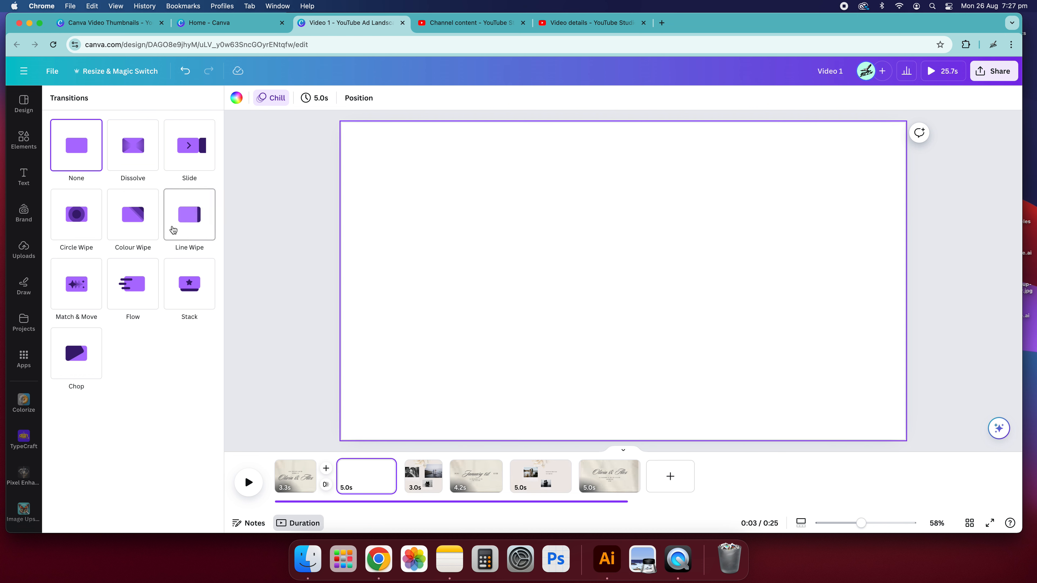
left_click(369, 465)
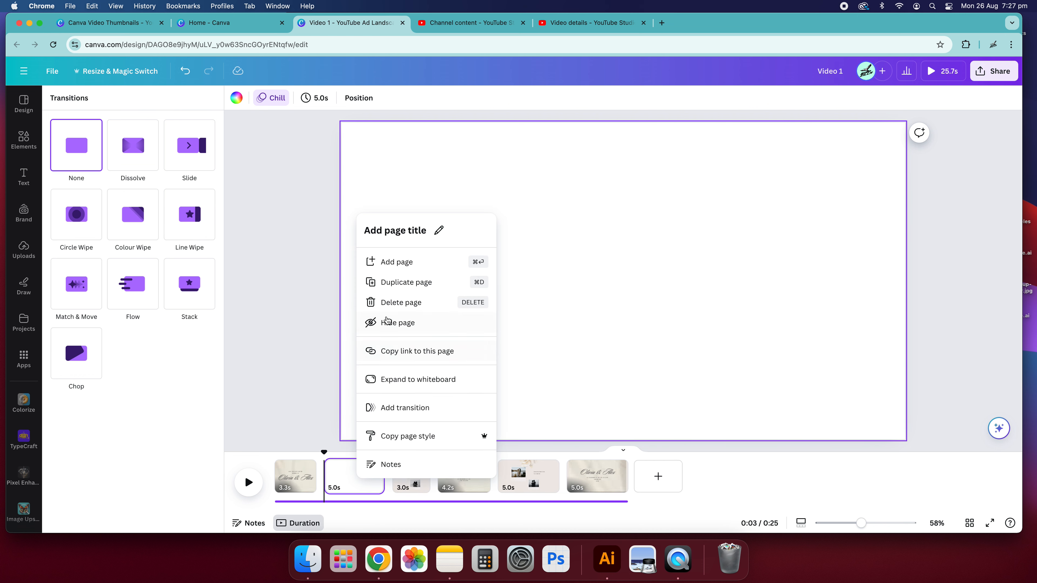
left_click(386, 302)
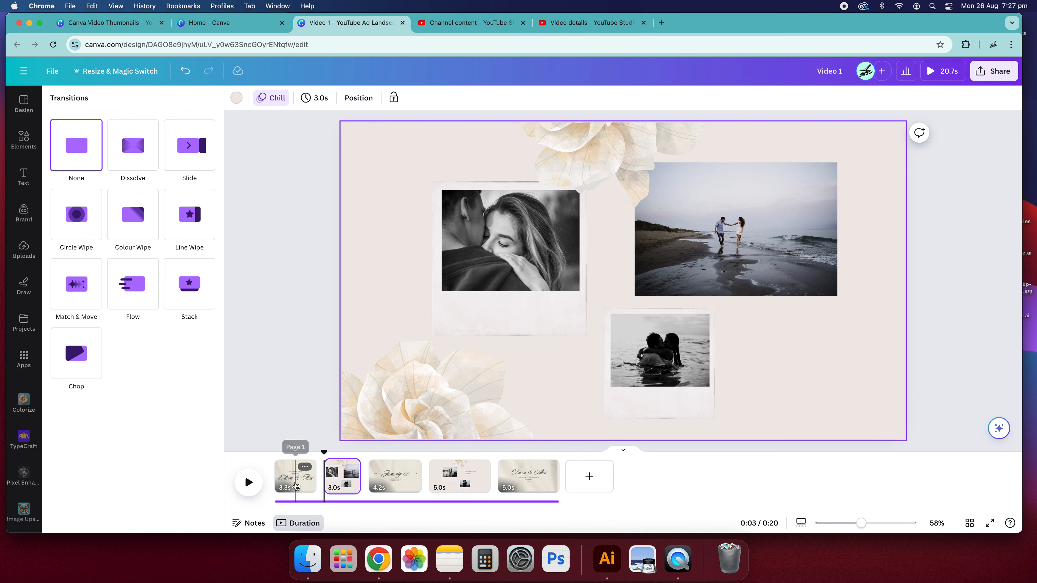
Step: Apply a Dissolve transition between the first and second pages with a duration of 0.5 seconds
left_click(322, 475)
left_click(147, 158)
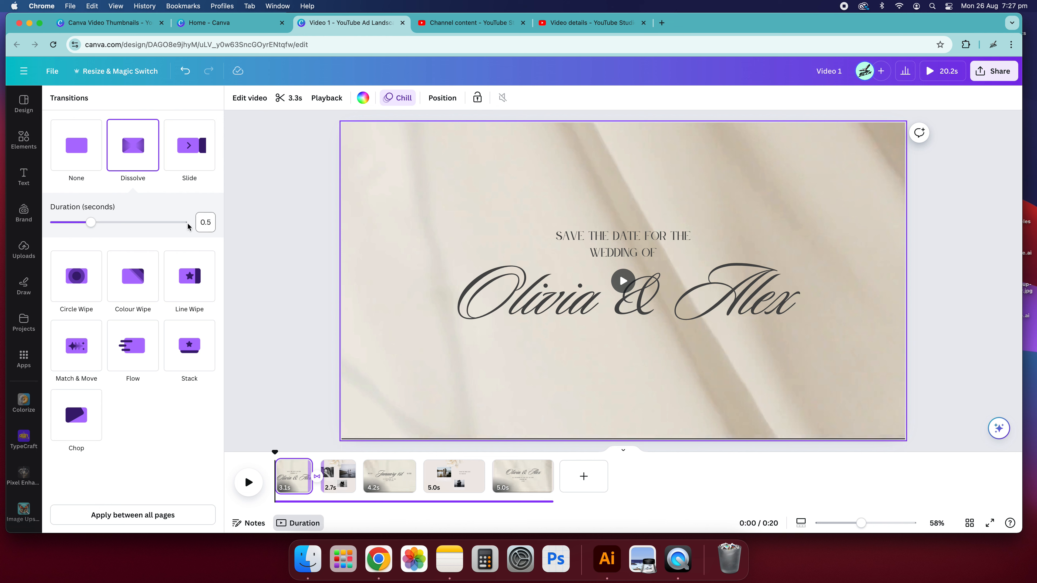
mouse_move(101, 225)
left_mouse_down()
mouse_move(147, 224)
mouse_move(91, 223)
left_mouse_up()
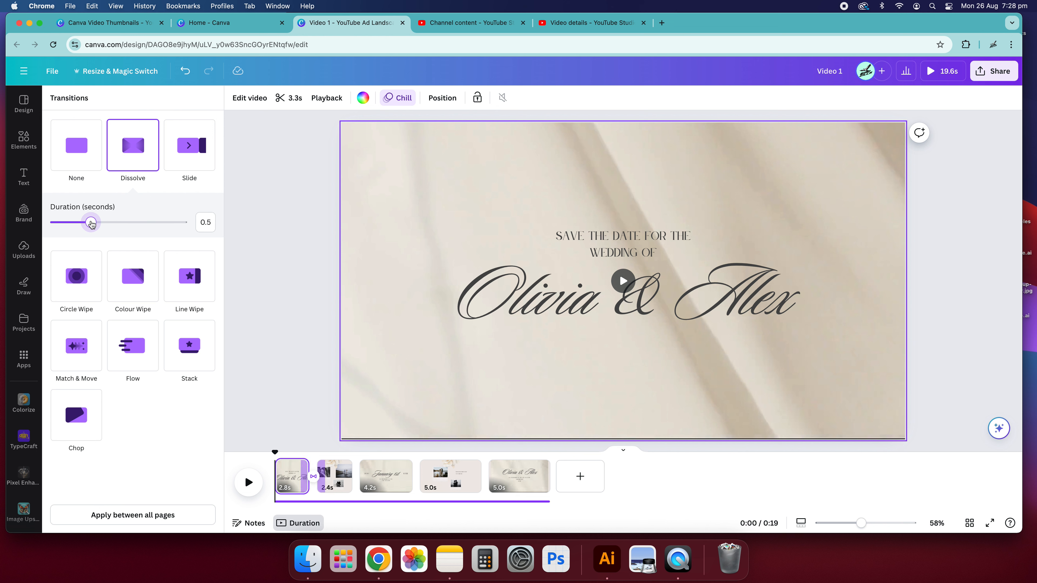
left_click(284, 399)
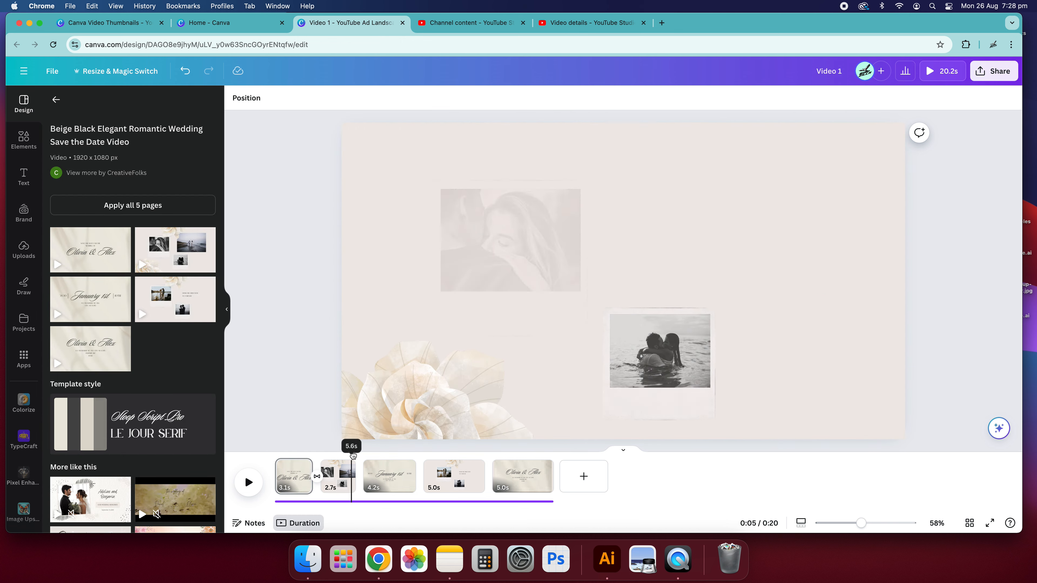
Step: Play the opening pages to preview the Dissolve transition, and return the playhead to the start
left_click(294, 458)
left_click(248, 484)
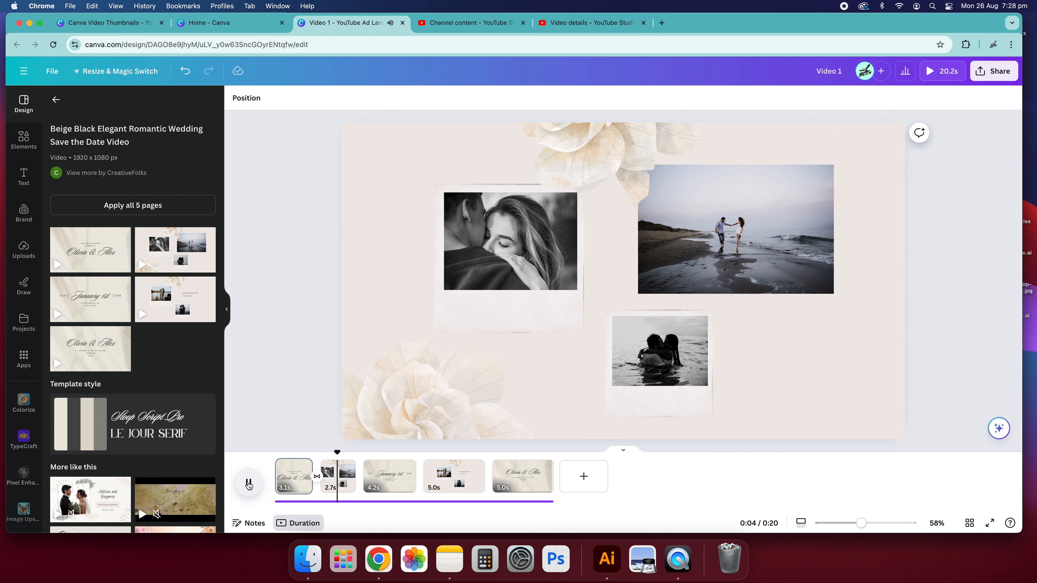
left_click(358, 461)
left_click_drag(347, 452, 268, 455)
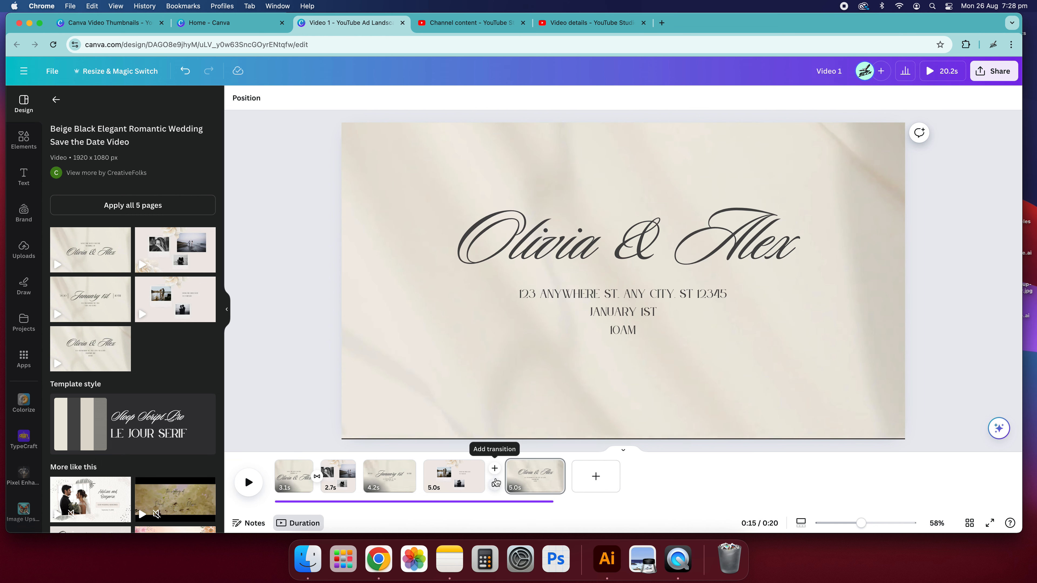
Step: Apply a Dissolve transition between the fourth and fifth pages, and move the playhead to the end of the video
left_click(495, 486)
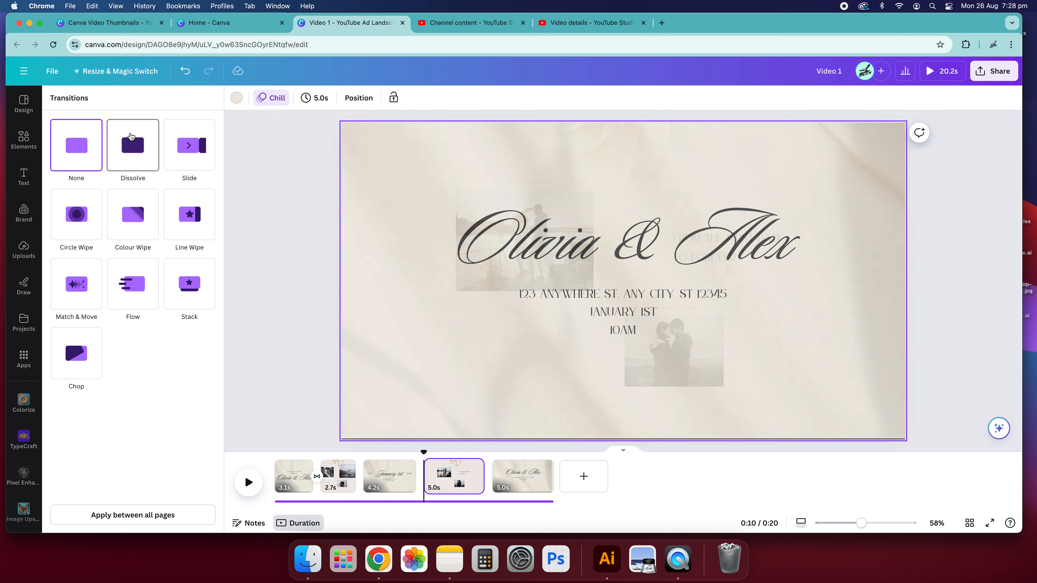
left_click(131, 136)
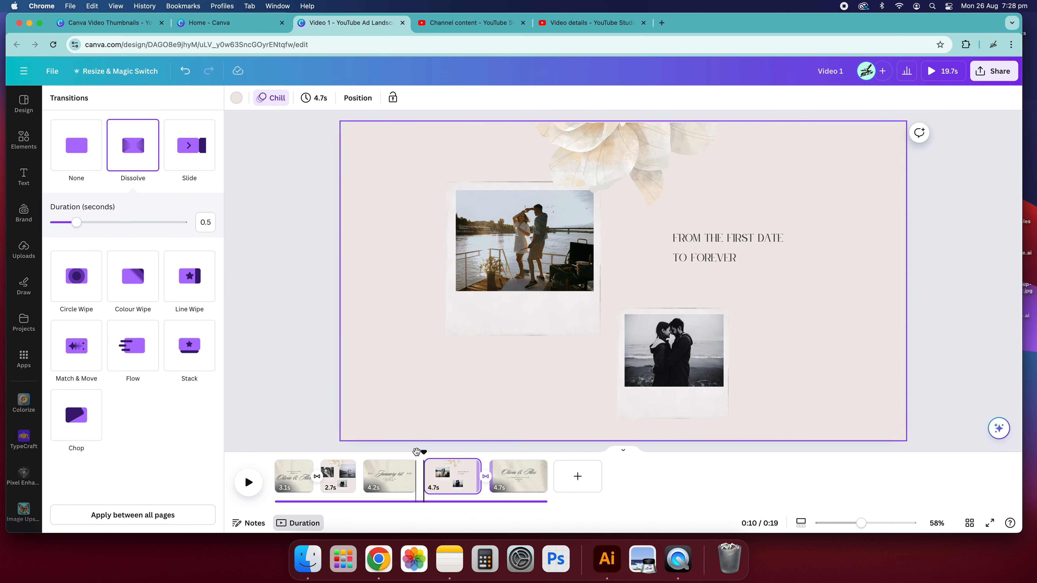
left_click_drag(416, 451, 541, 458)
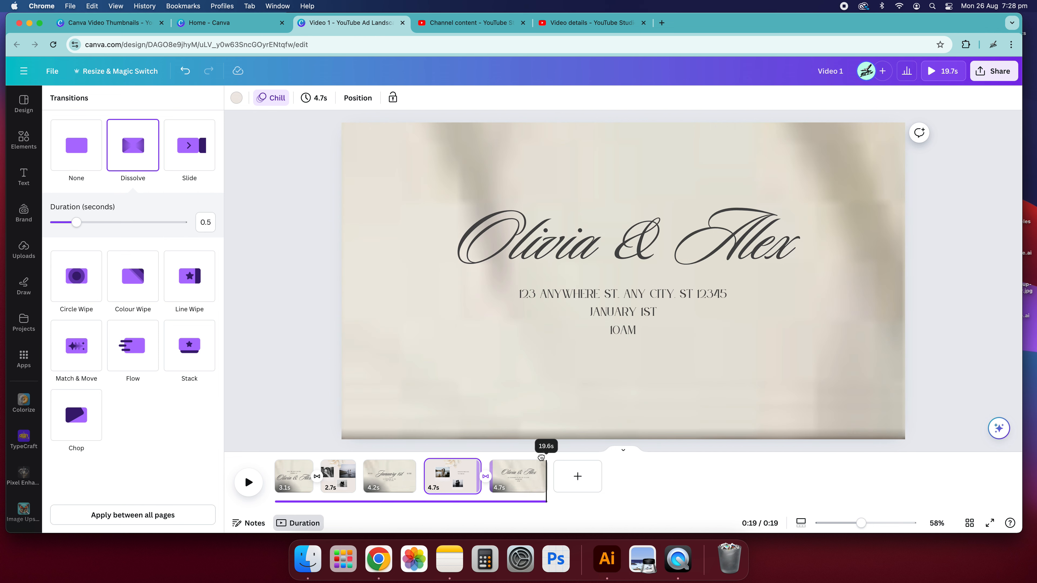
left_click(534, 459)
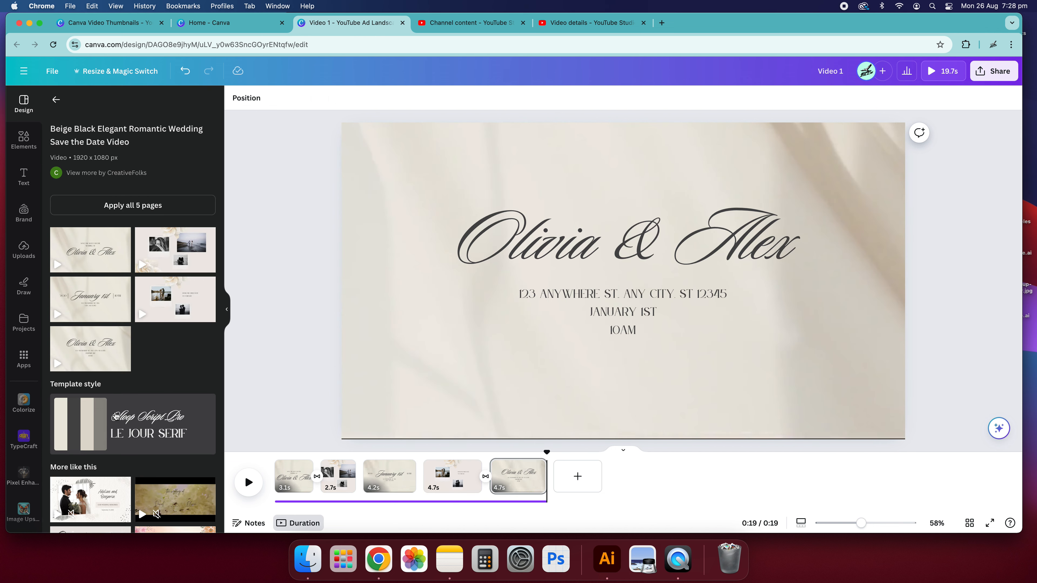
Step: Expand the existing audio track on the timeline and check which editing options it offers
left_click(301, 505)
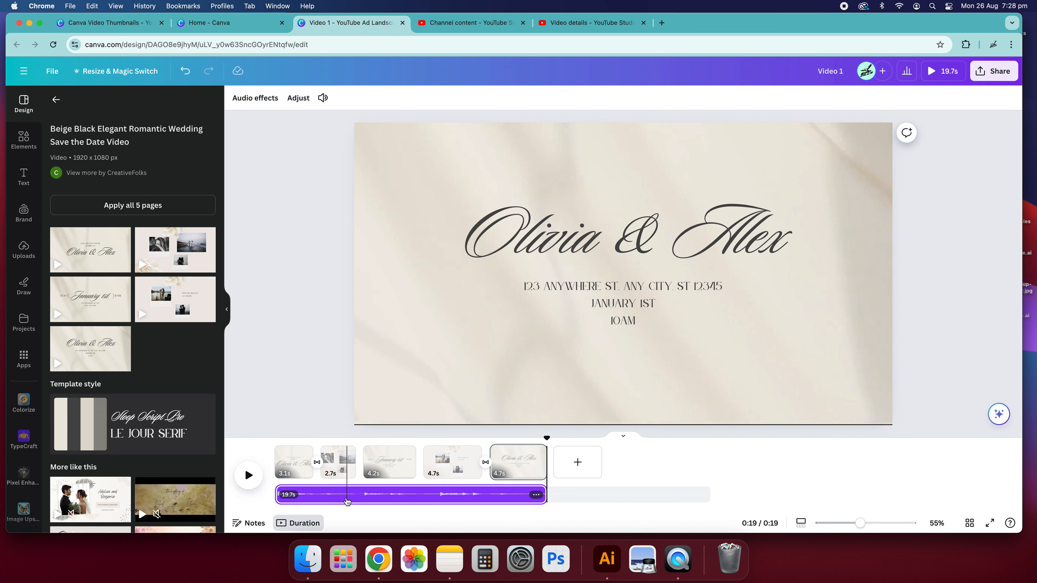
right_click(347, 500)
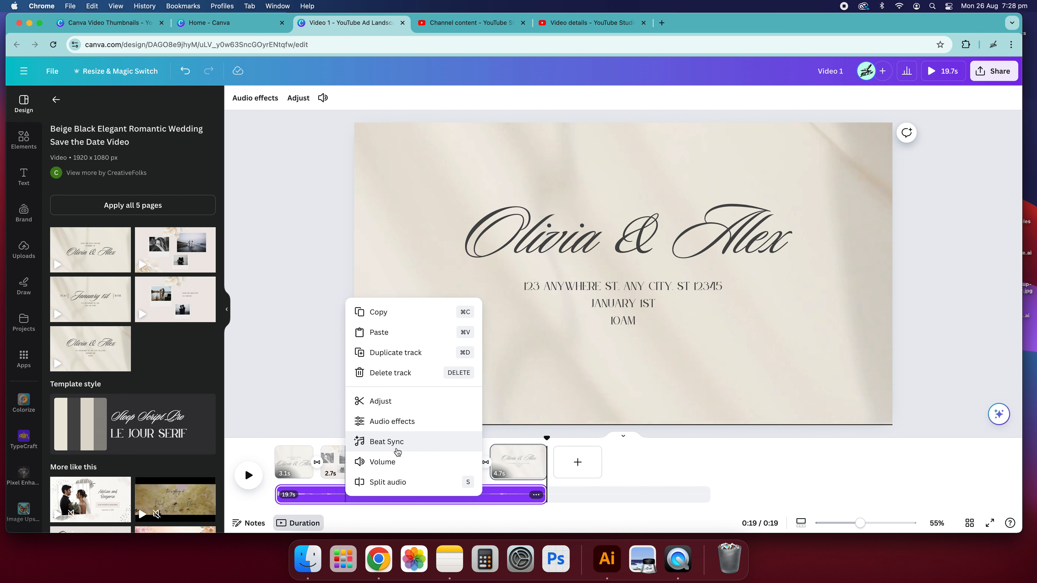
left_click(20, 142)
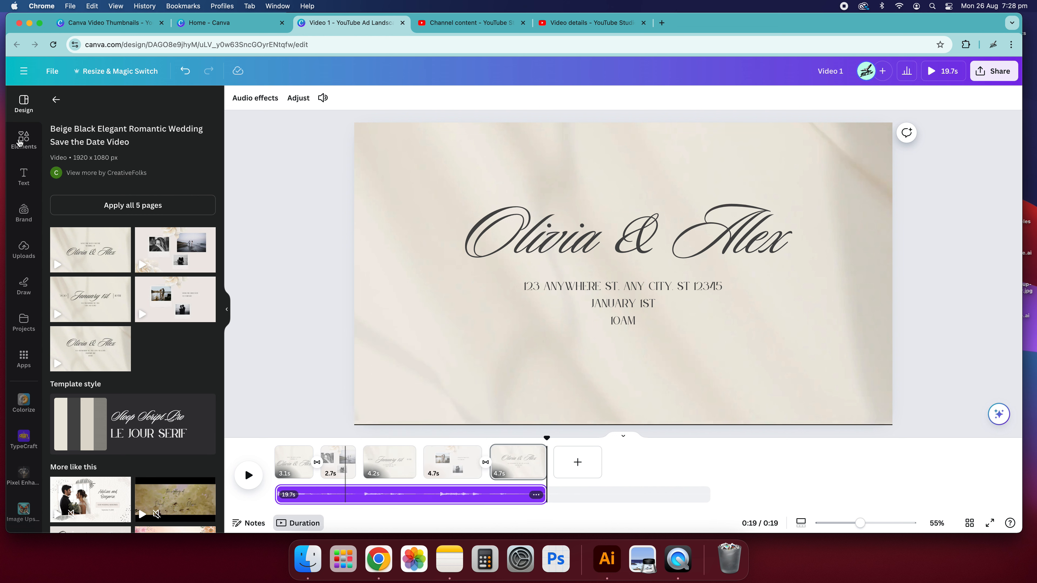
Step: Look through the elements library and open its Audio category
left_click(20, 141)
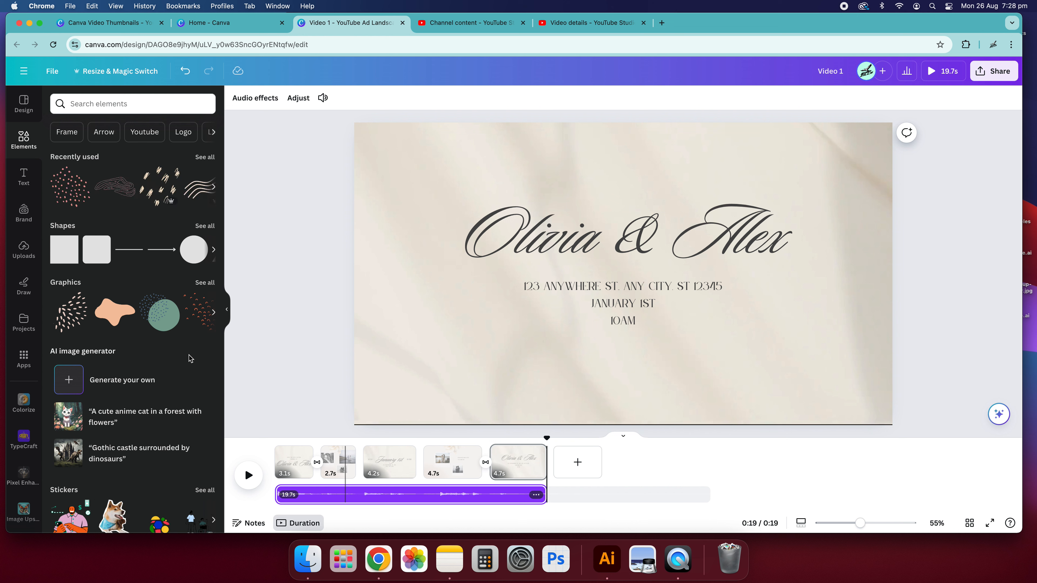
scroll(130, 323, "down", 15)
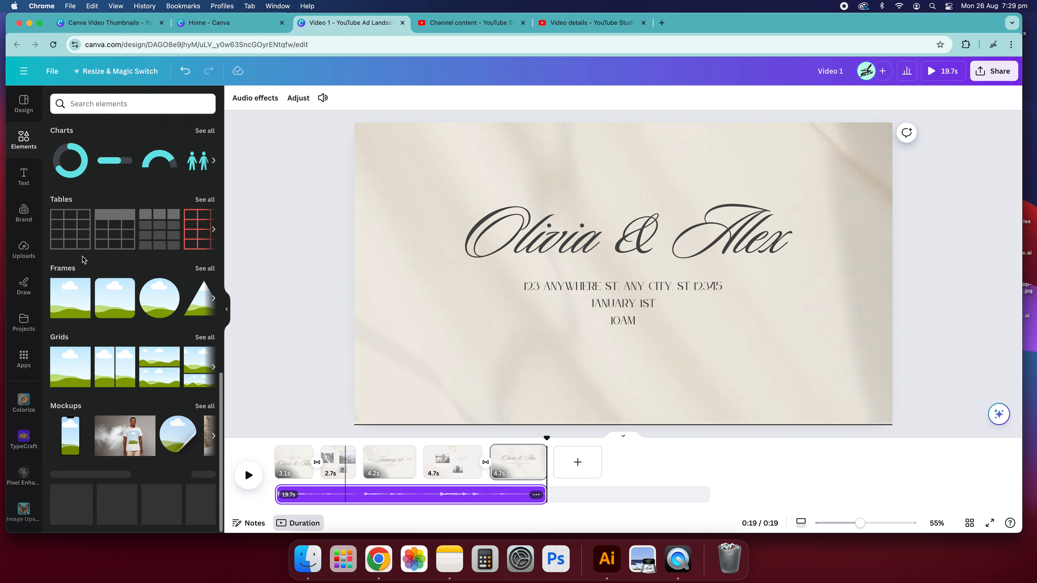
scroll(155, 362, "up", 20)
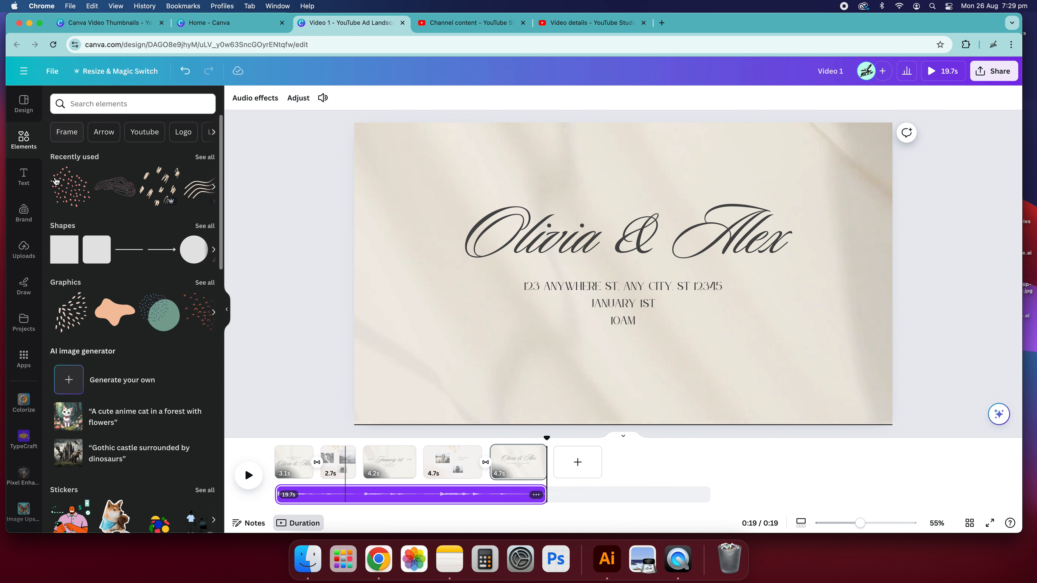
scroll(34, 377, "down", 3)
scroll(33, 378, "up", 3)
left_click(24, 138)
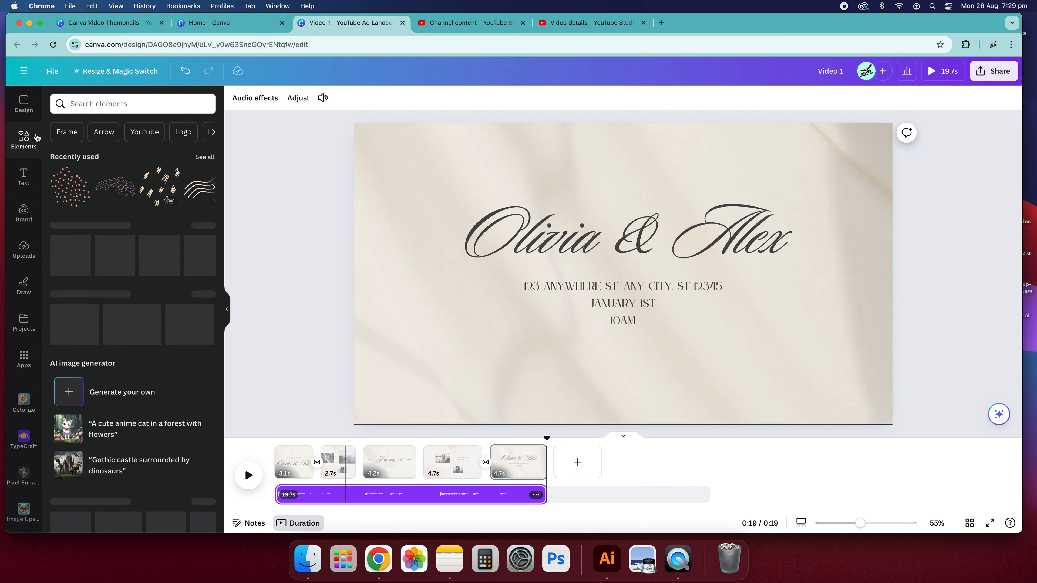
left_click(118, 98)
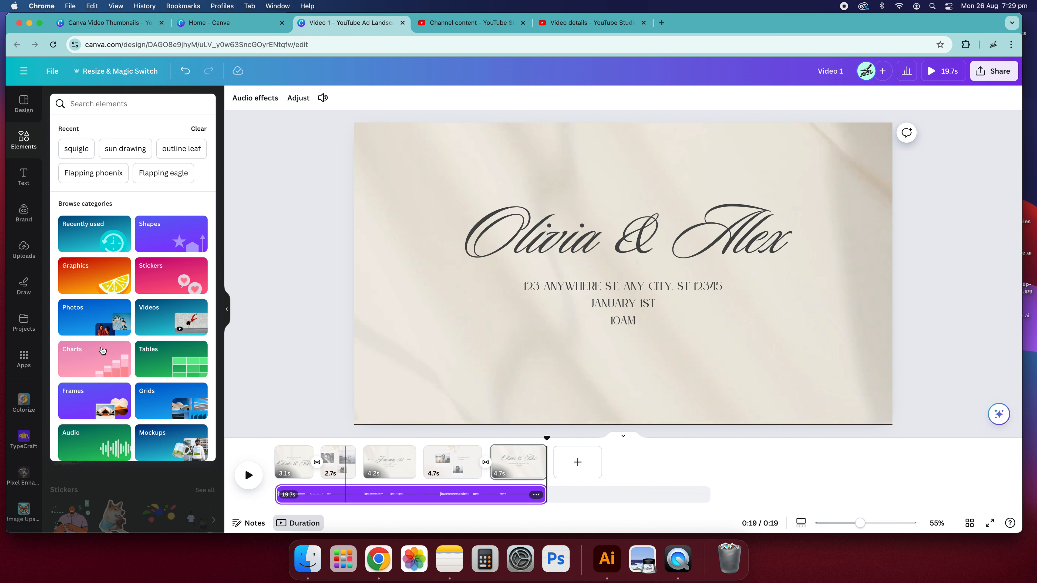
scroll(172, 360, "down", 1)
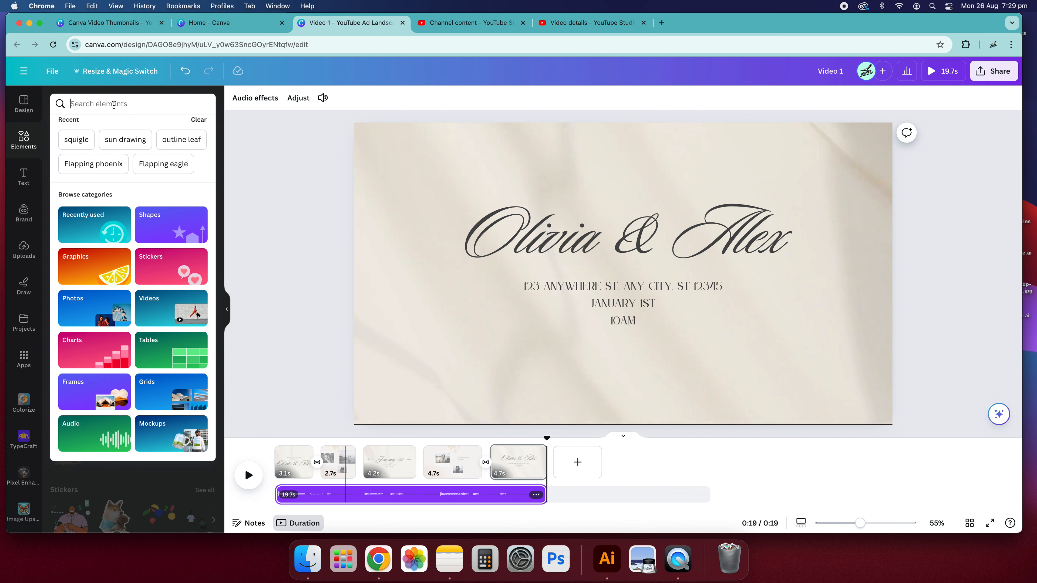
left_click(93, 437)
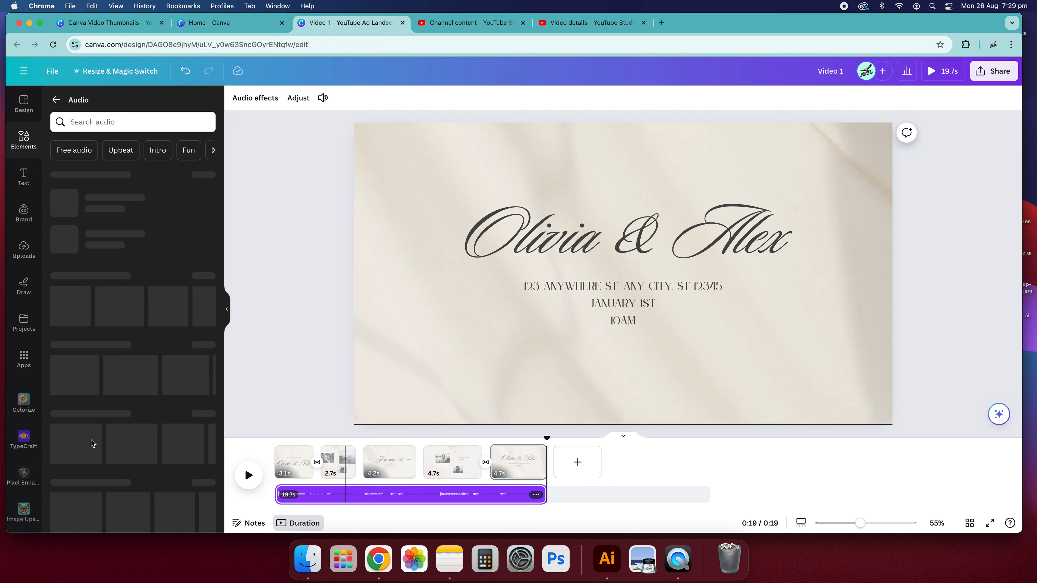
Step: Search the audio library for "wedding"
left_click(103, 123)
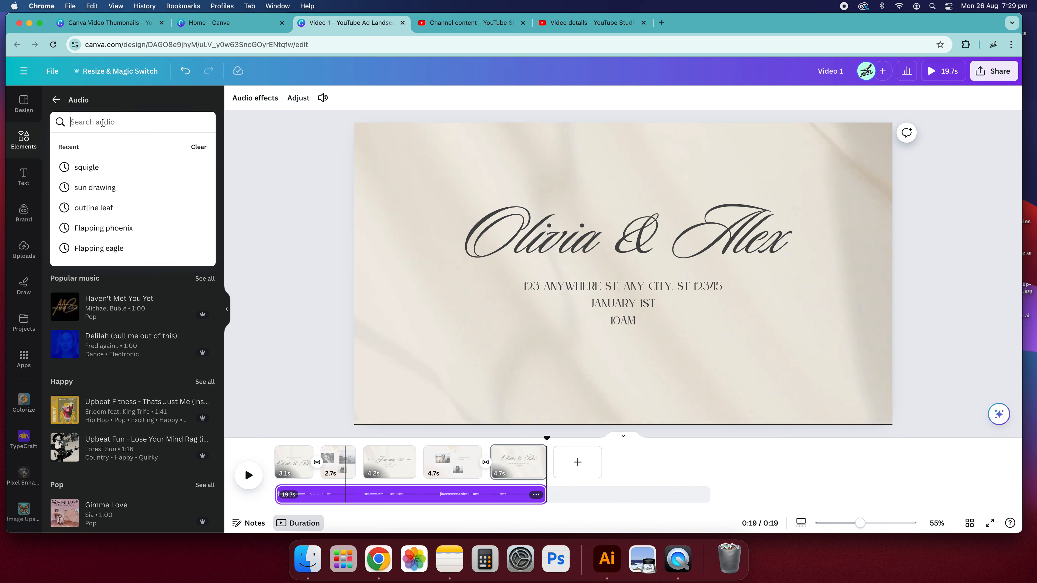
type("wedding")
key("Return")
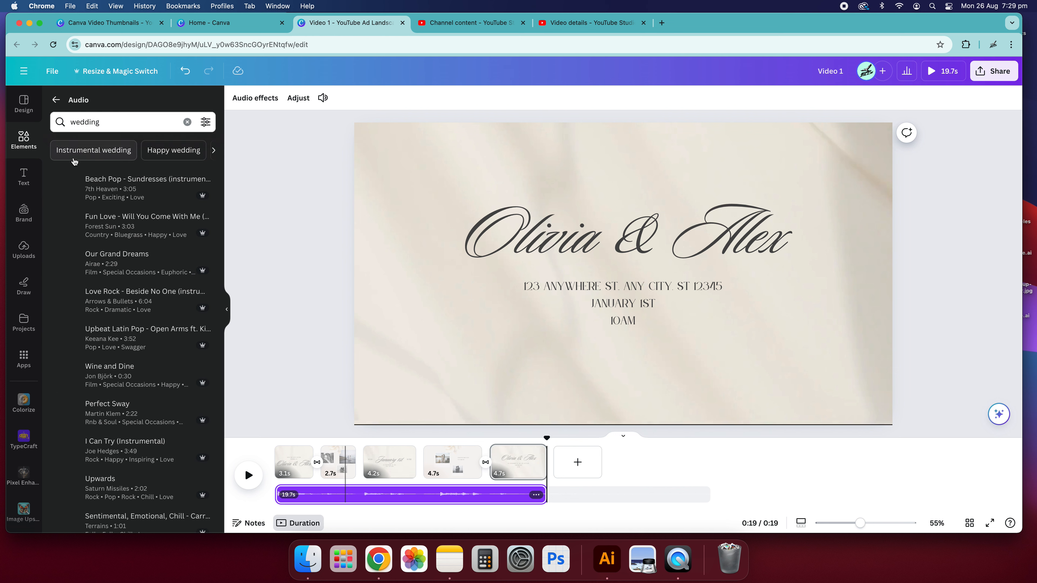
Step: Preview the track "Beach Pop - Sundresses" from the wedding audio results
left_click(72, 200)
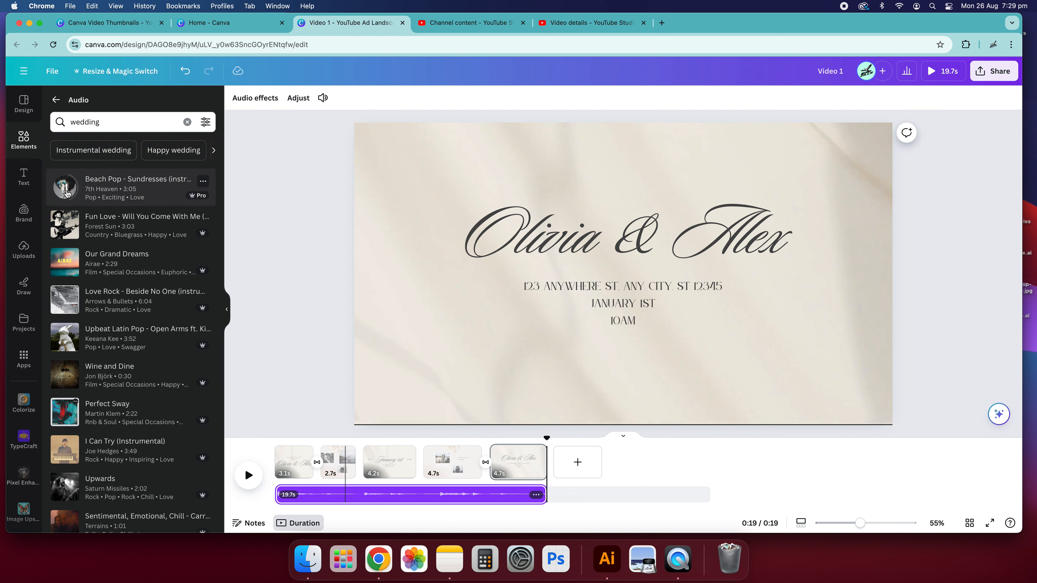
left_click(63, 192)
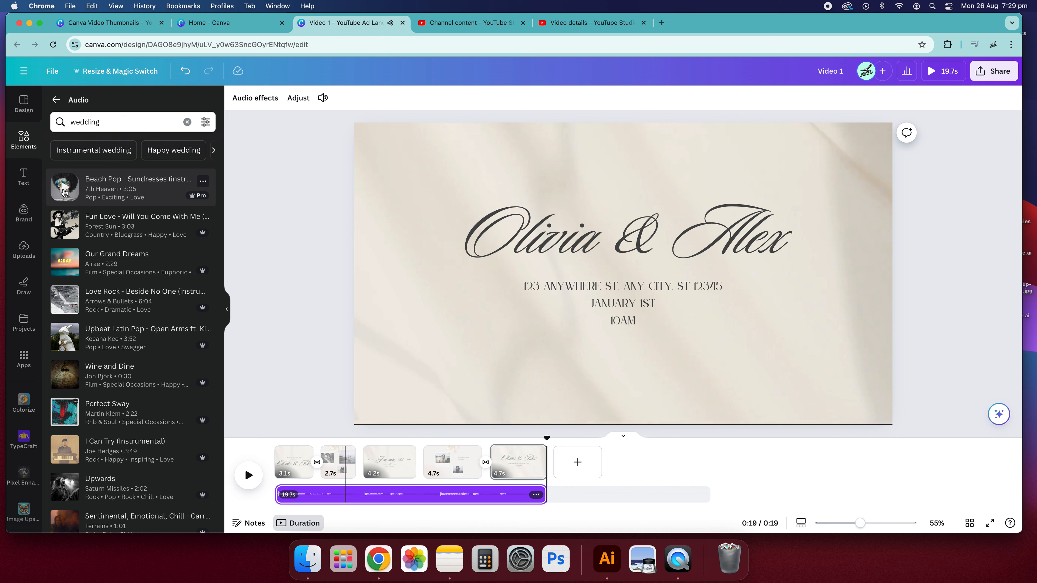
key("XF86AudioRaiseVolume")
key("XF86AudioLowerVolume")
key("XF86AudioLowerVolume")
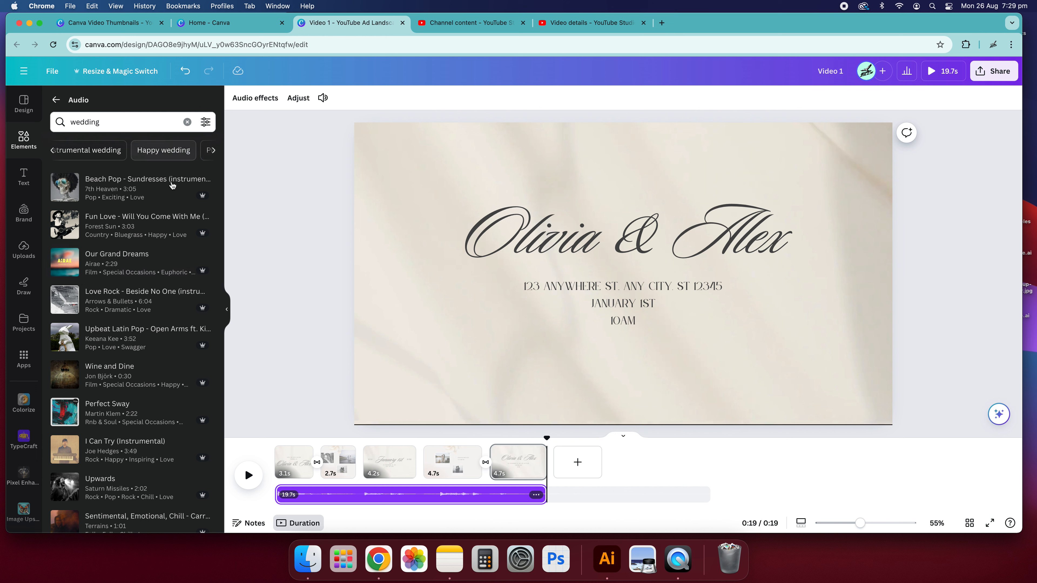
mouse_move(194, 199)
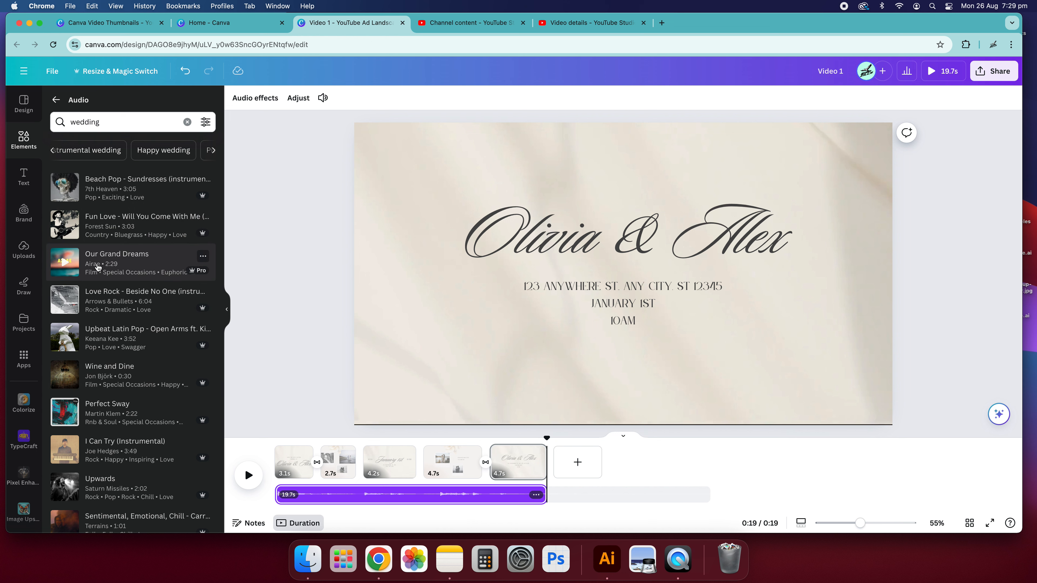
Step: Add "Our Grand Dreams" as a second audio track and extend its start back to the beginning of the video
left_click_drag(92, 268, 481, 495)
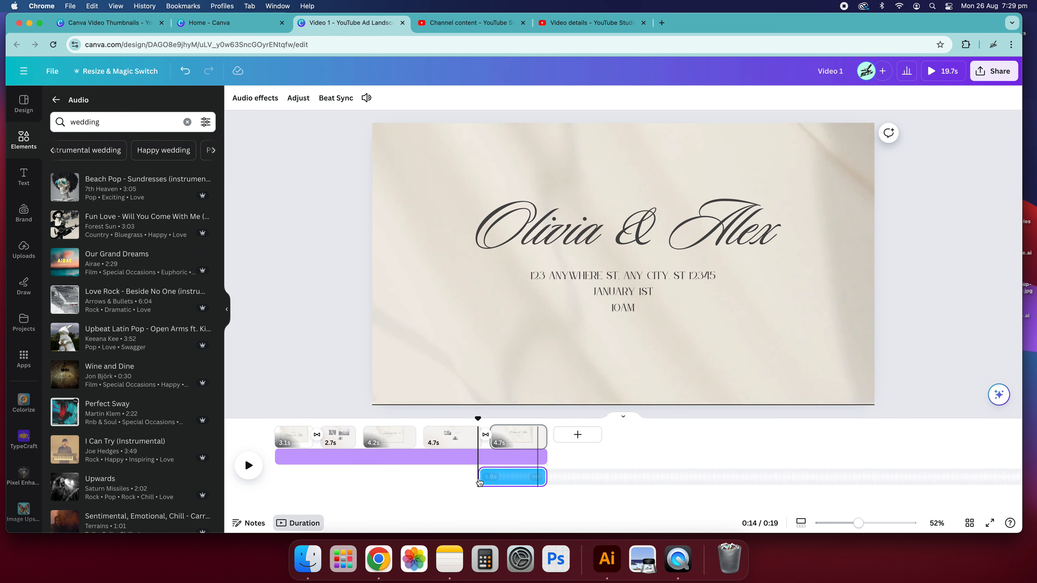
left_click(572, 474)
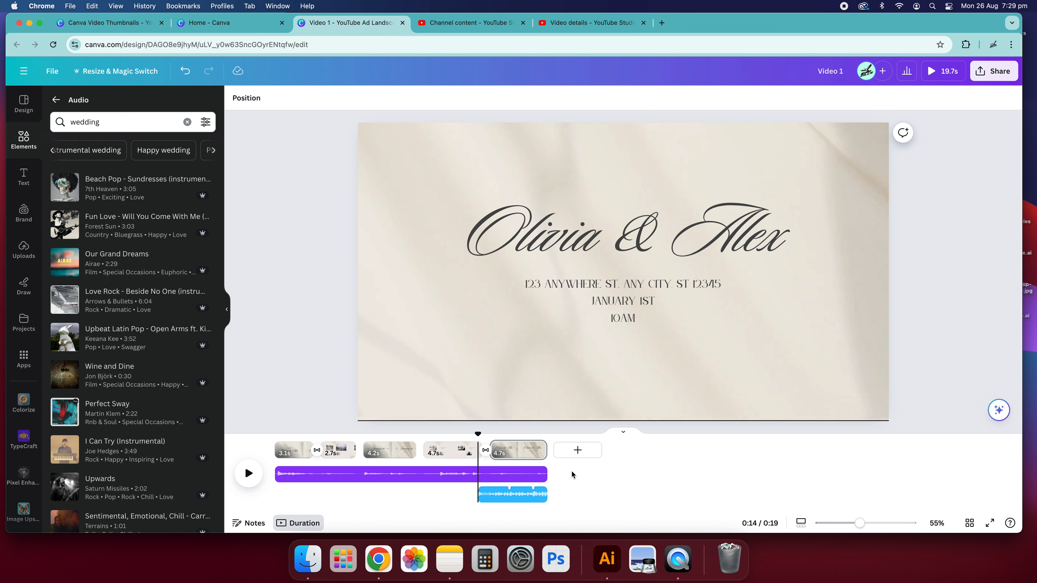
left_click(518, 500)
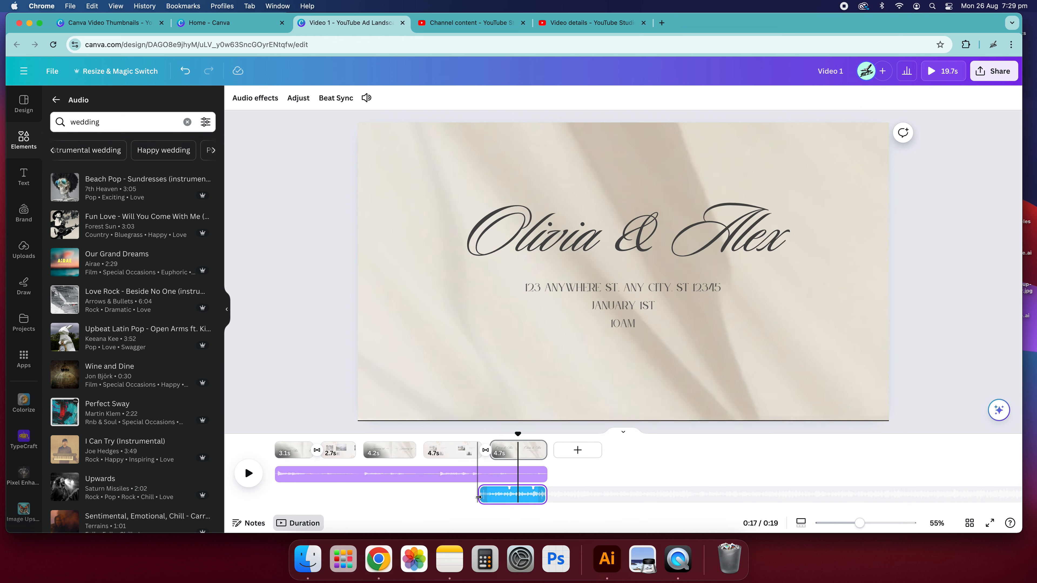
left_click_drag(478, 495, 417, 494)
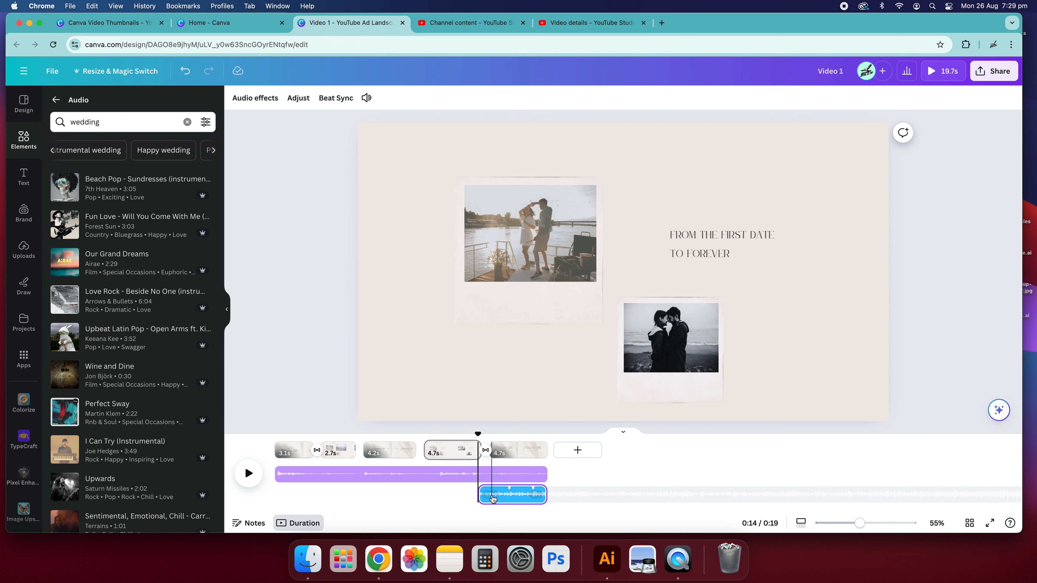
left_click_drag(483, 496, 256, 495)
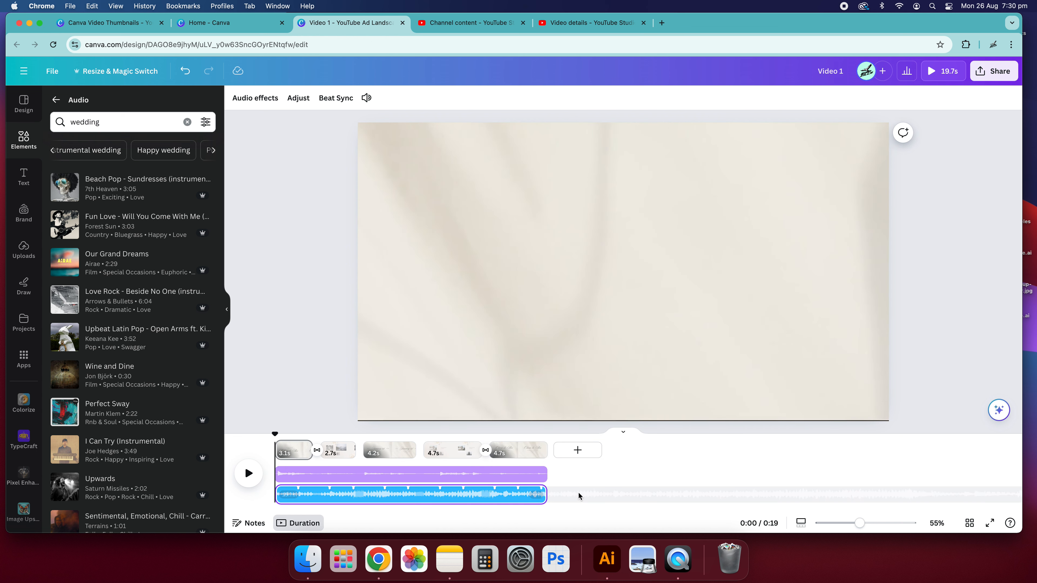
left_click(590, 480)
Step: Delete the template's original audio track, keeping only the newly added music
left_click(514, 479)
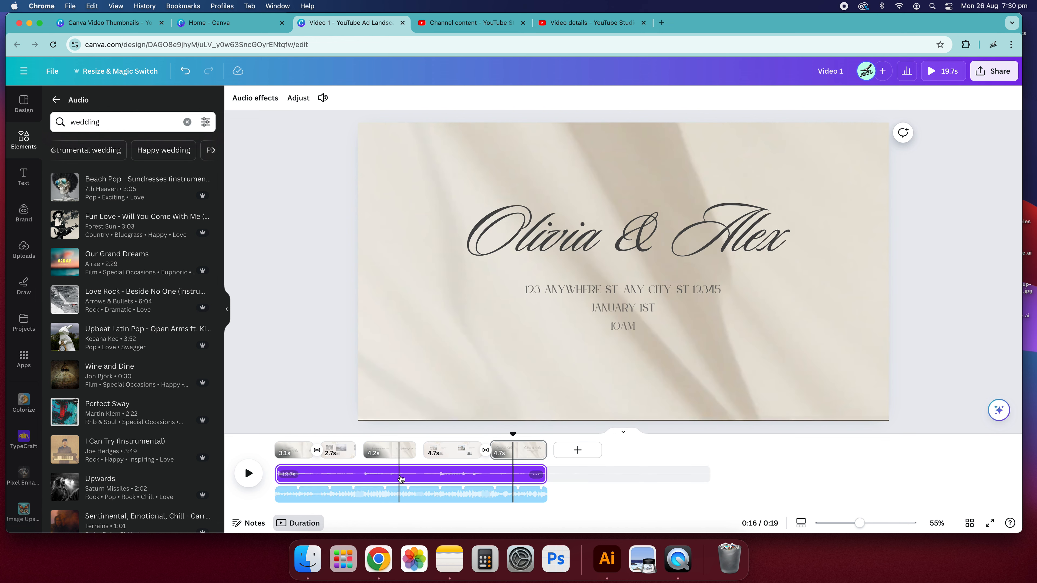
right_click(363, 475)
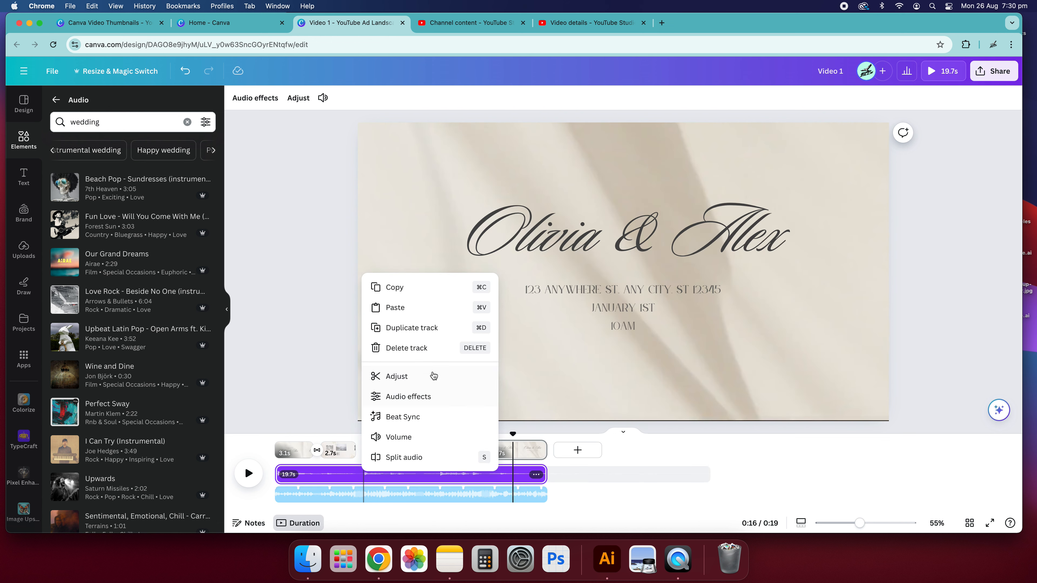
left_click(425, 349)
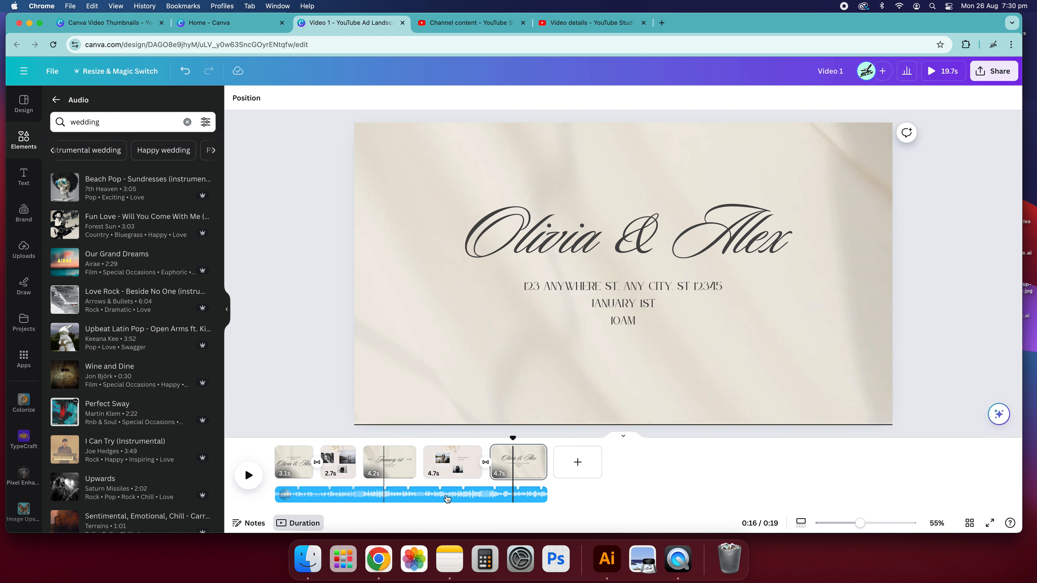
Step: Select the new music track and review its fade in and fade out audio effects
left_click(403, 495)
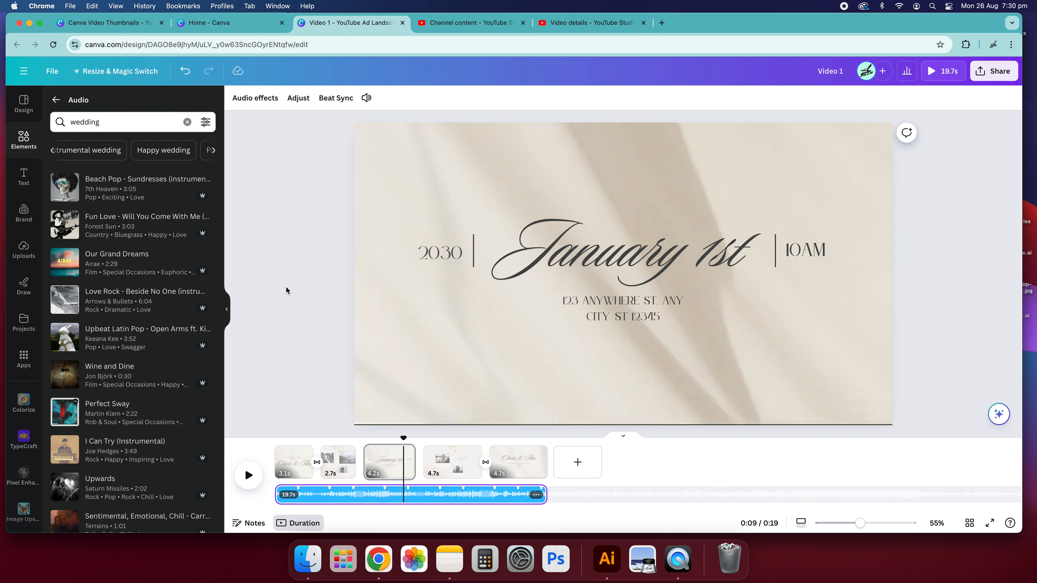
left_click(260, 278)
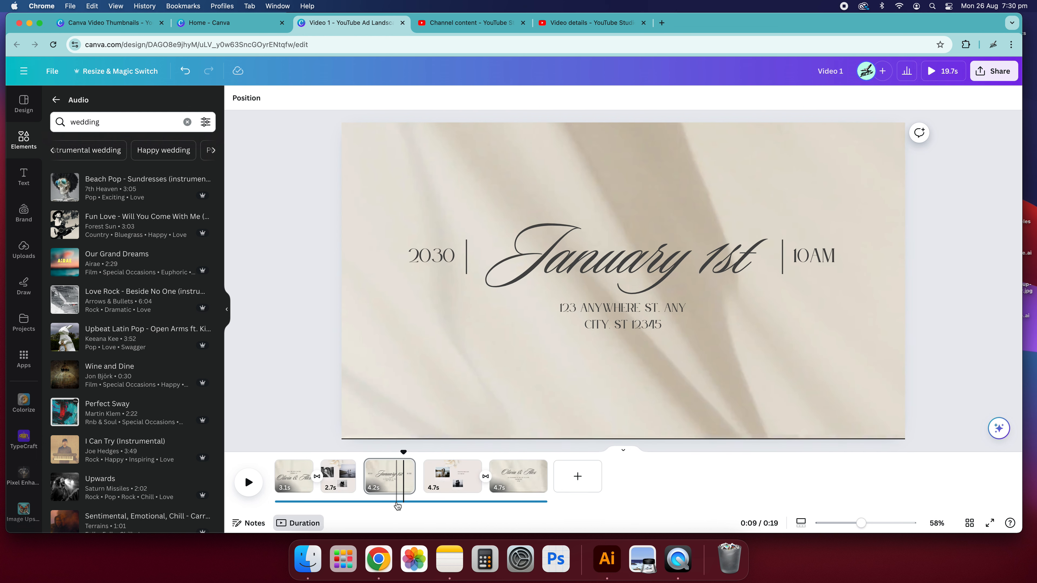
left_click(409, 502)
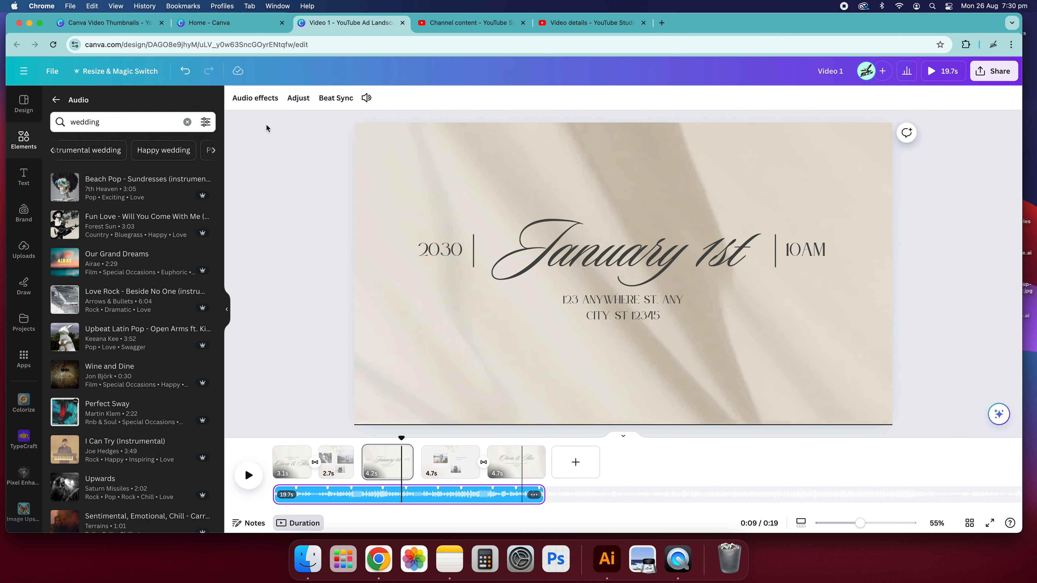
left_click(252, 99)
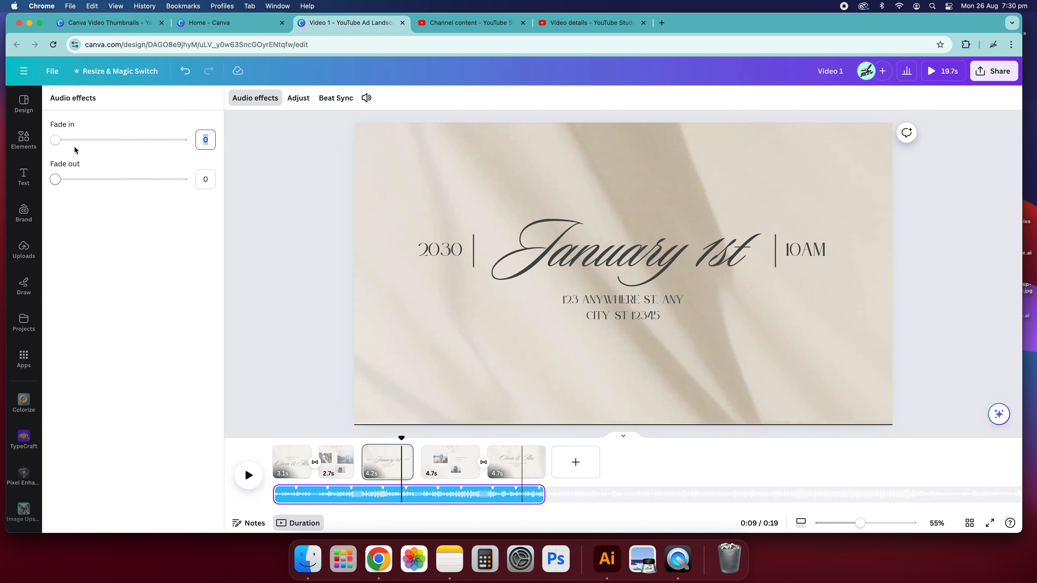
left_click(324, 173)
Step: Look through the wedding audio results and the suggested style tags, and deselect the music track
scroll(181, 287, "down", 15)
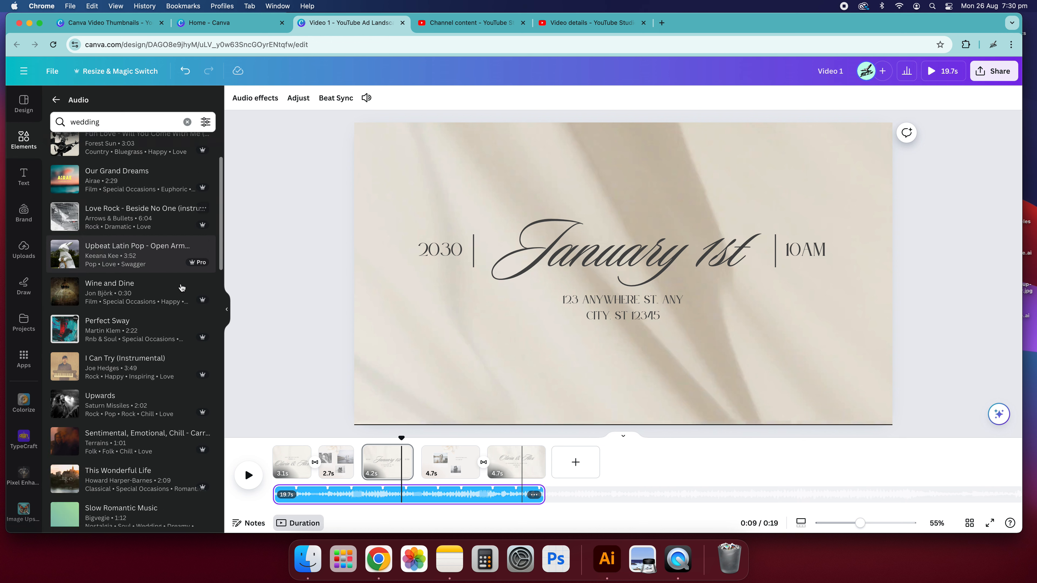
scroll(192, 294, "up", 15)
scroll(162, 147, "right", 10)
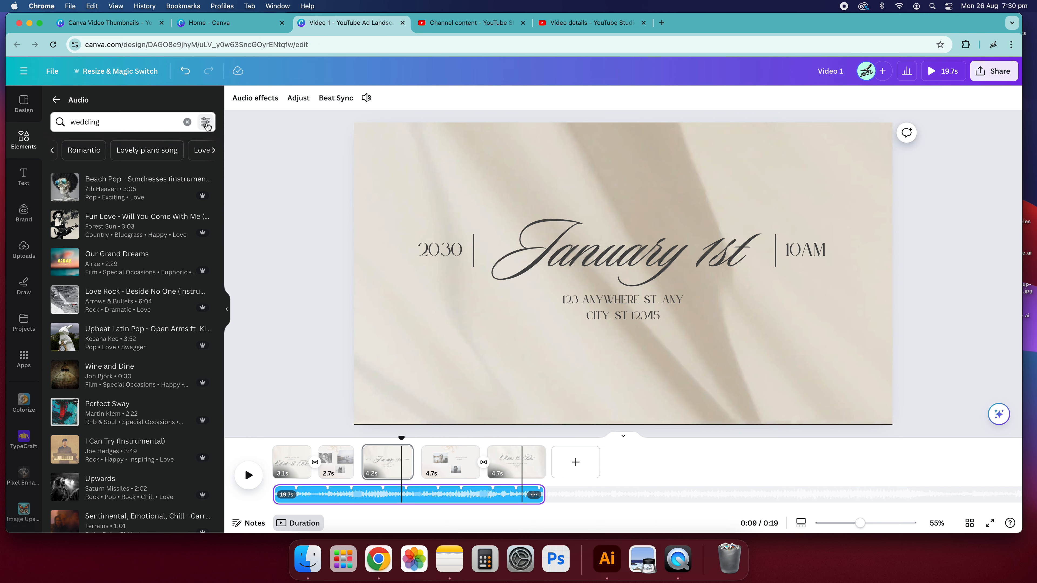
left_click(945, 132)
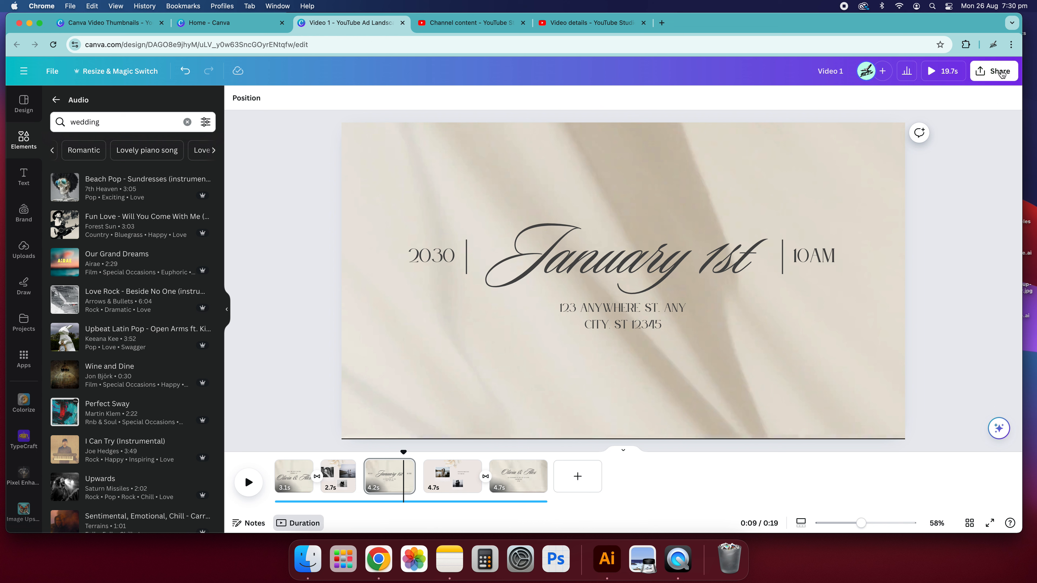
Step: Review the design's download settings and available file types, keeping MP4 Video, and close them without downloading
left_click(994, 71)
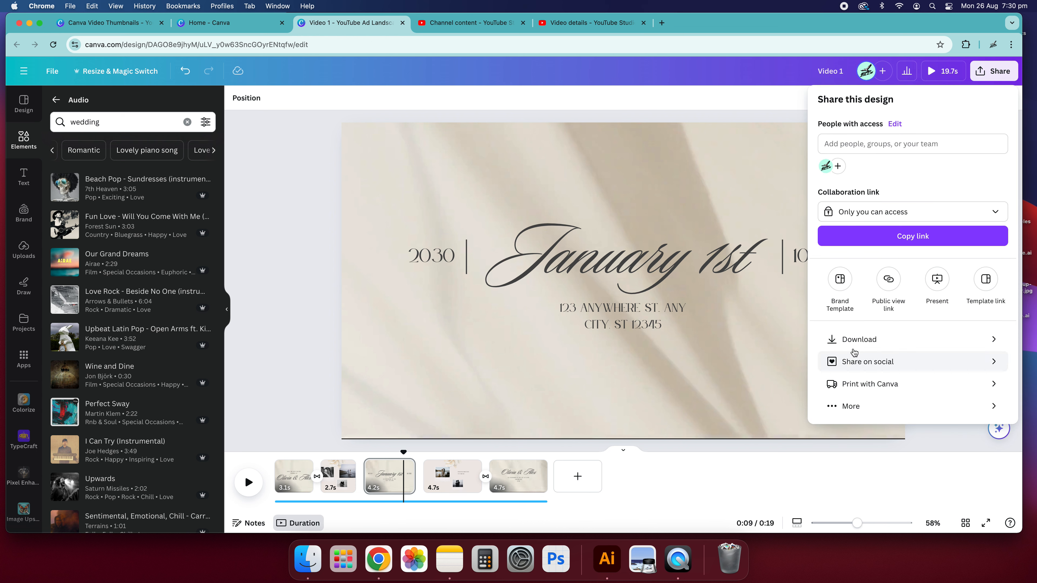
left_click(857, 340)
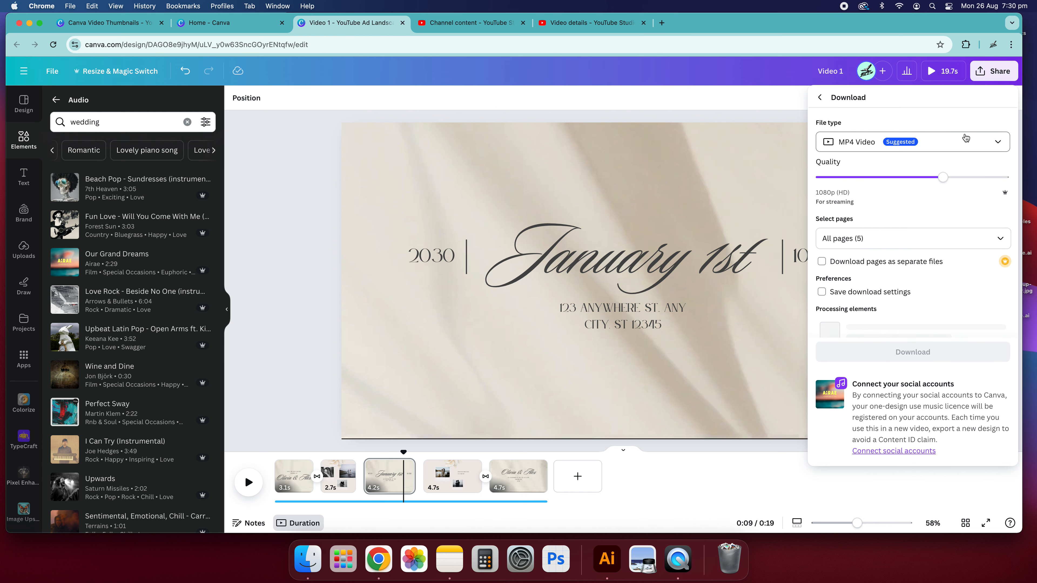
left_click(899, 143)
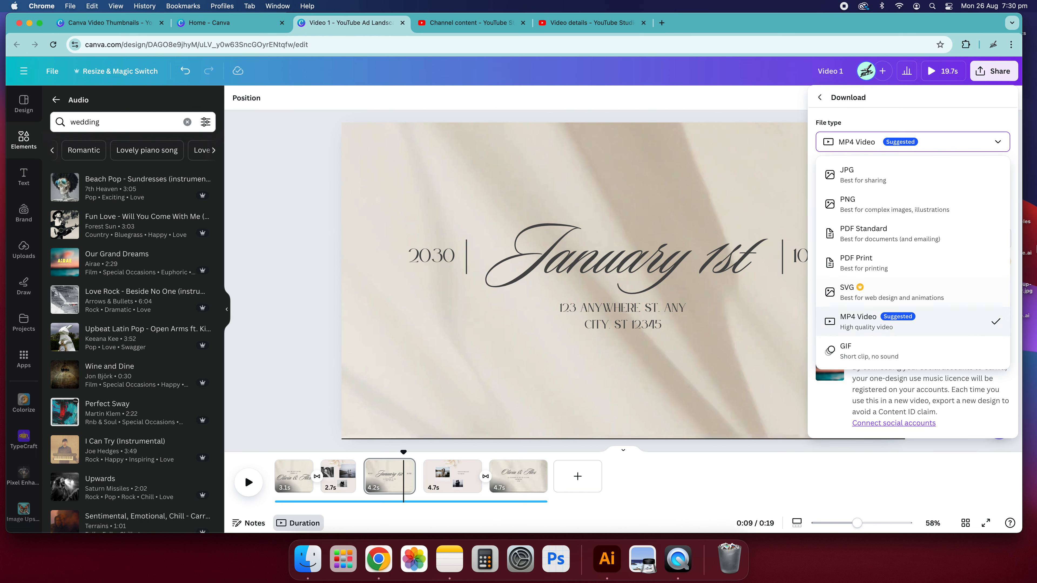
left_click(999, 141)
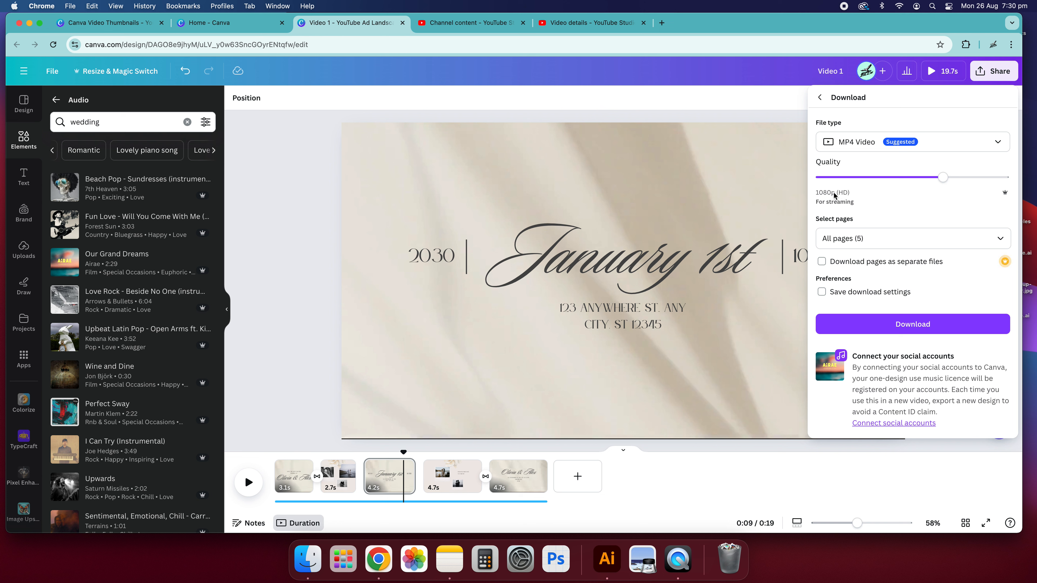
left_click(278, 189)
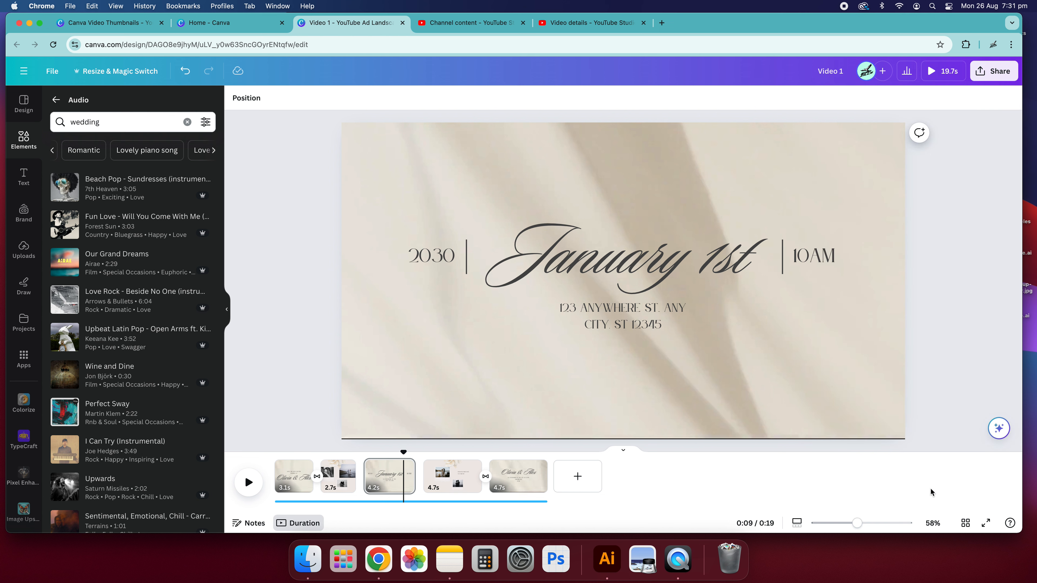
Step: View all pages in the grid overview, select page 4 and return to the timeline editor
left_click(960, 524)
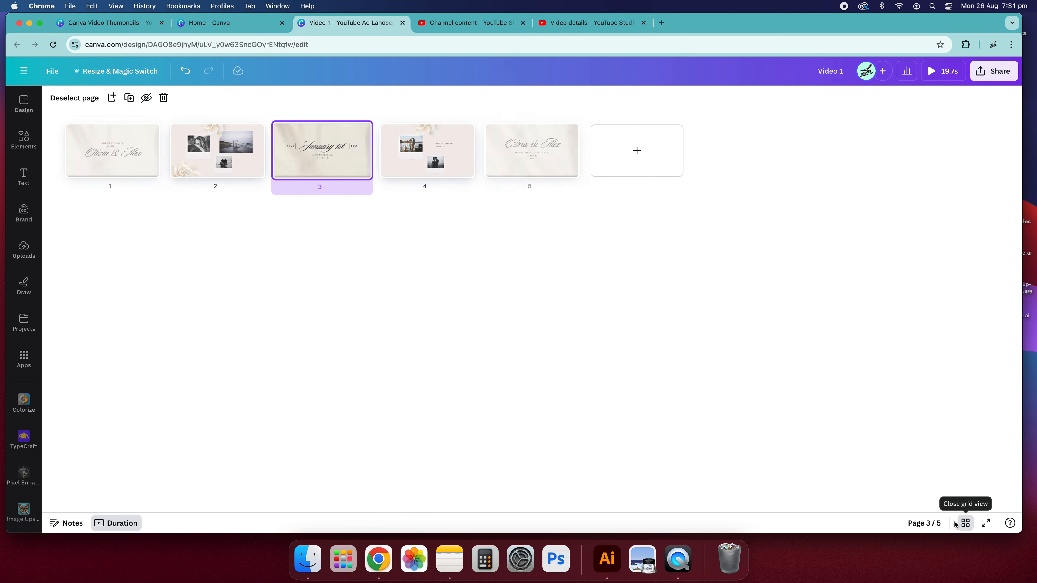
left_click_drag(414, 155, 429, 151)
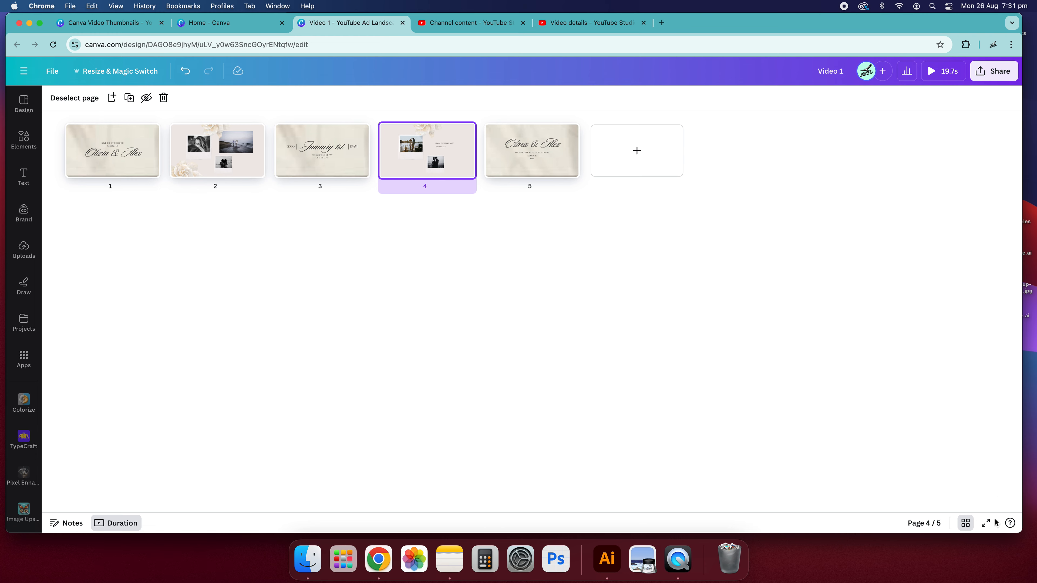
left_click(972, 527)
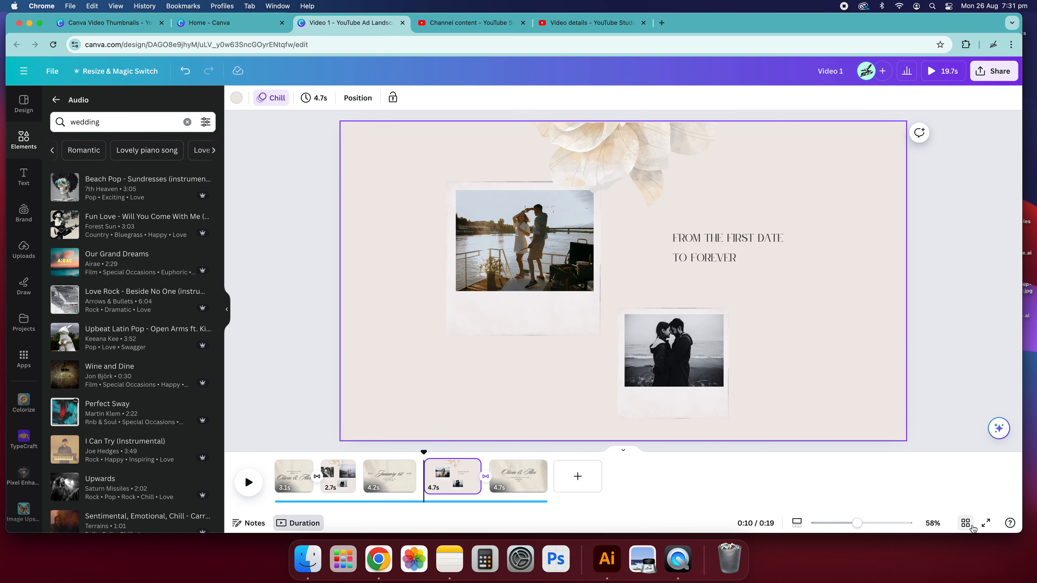
Step: Set the page 4 duration to 3.0 s and apply that timing to all pages
left_click(225, 306)
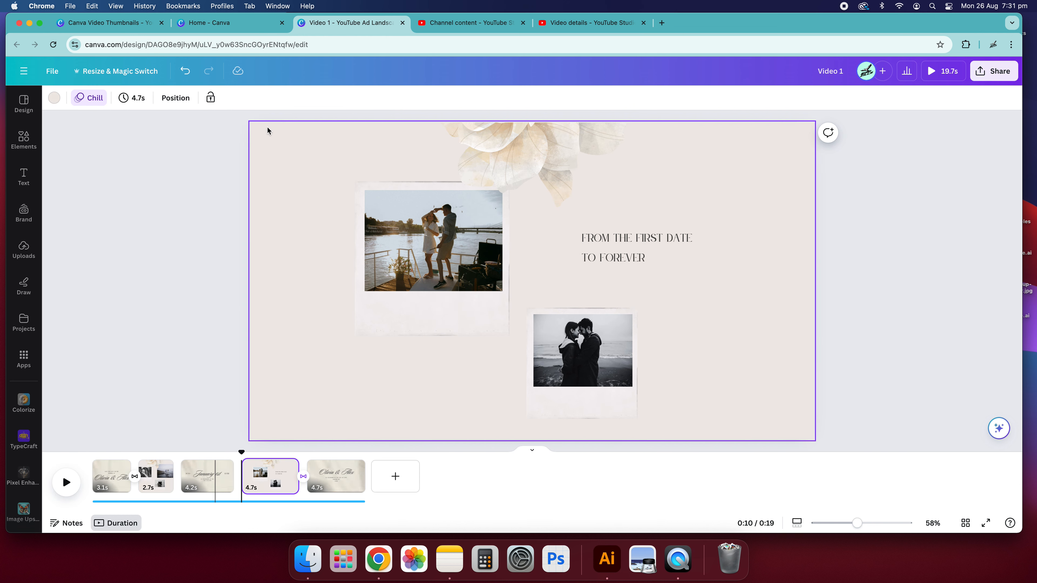
left_click(162, 158)
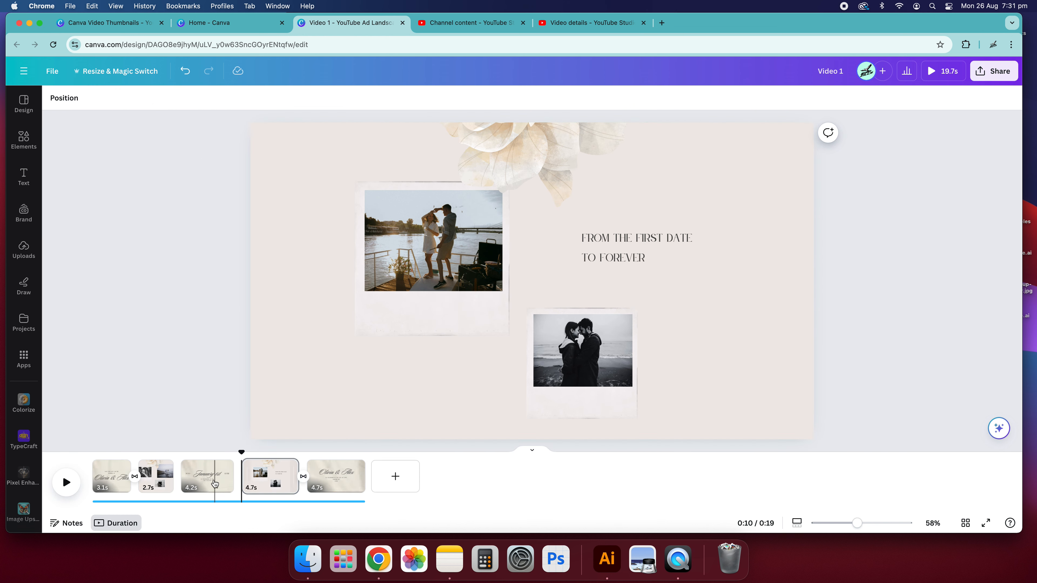
left_click(281, 404)
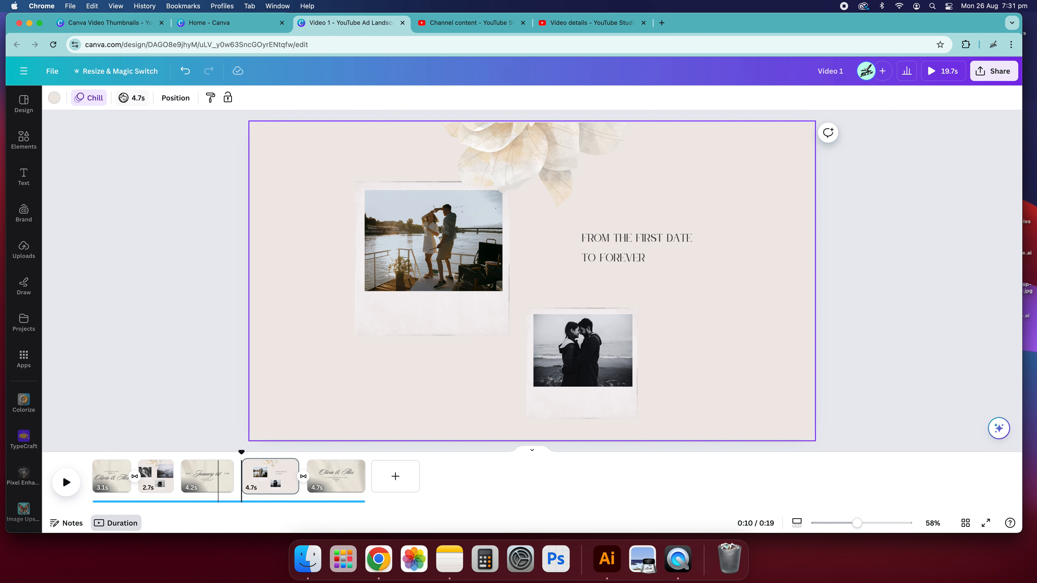
left_click(140, 100)
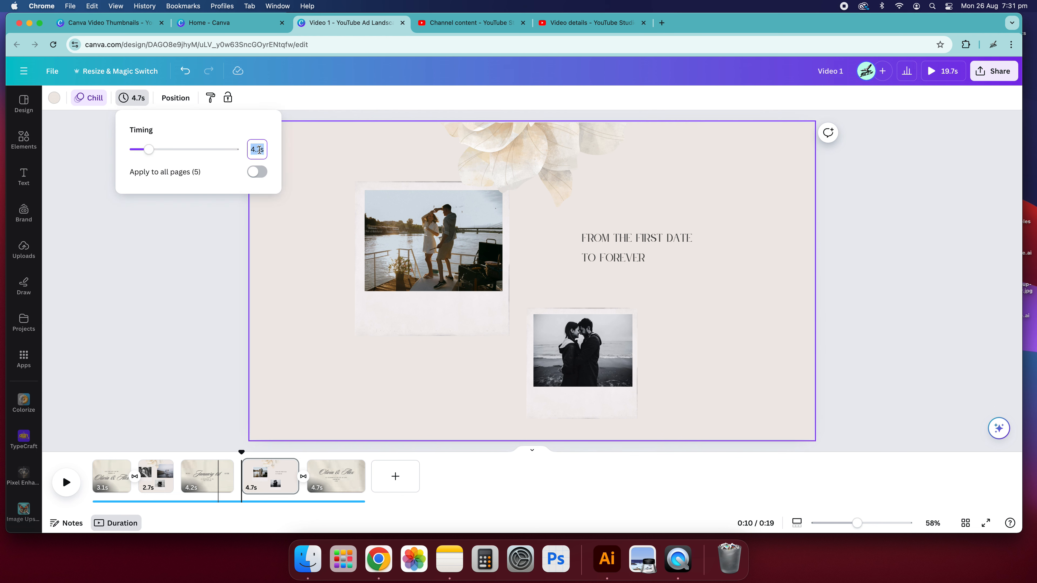
type("3")
left_click(267, 174)
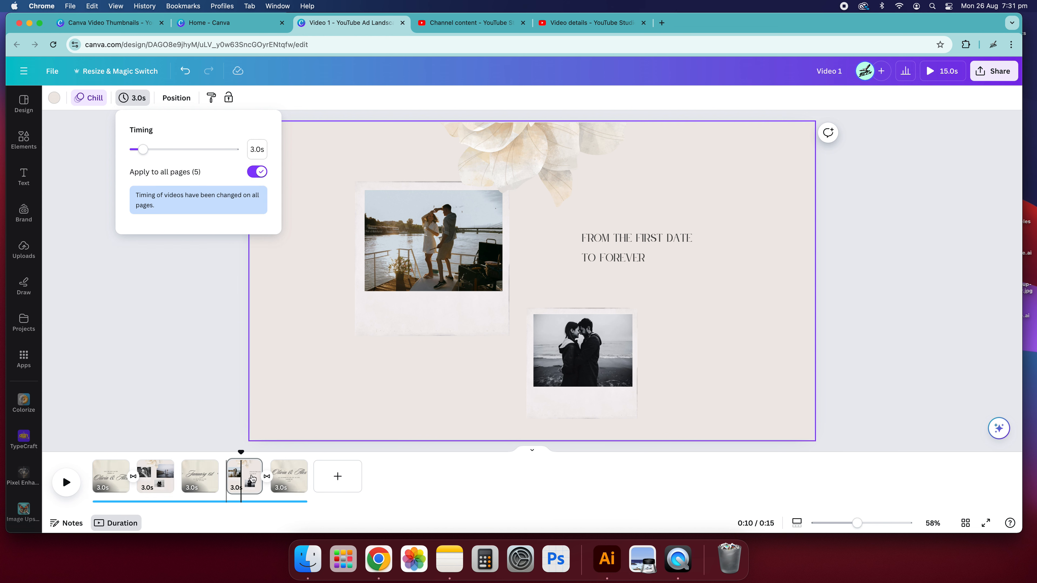
left_click(194, 384)
left_click(180, 247)
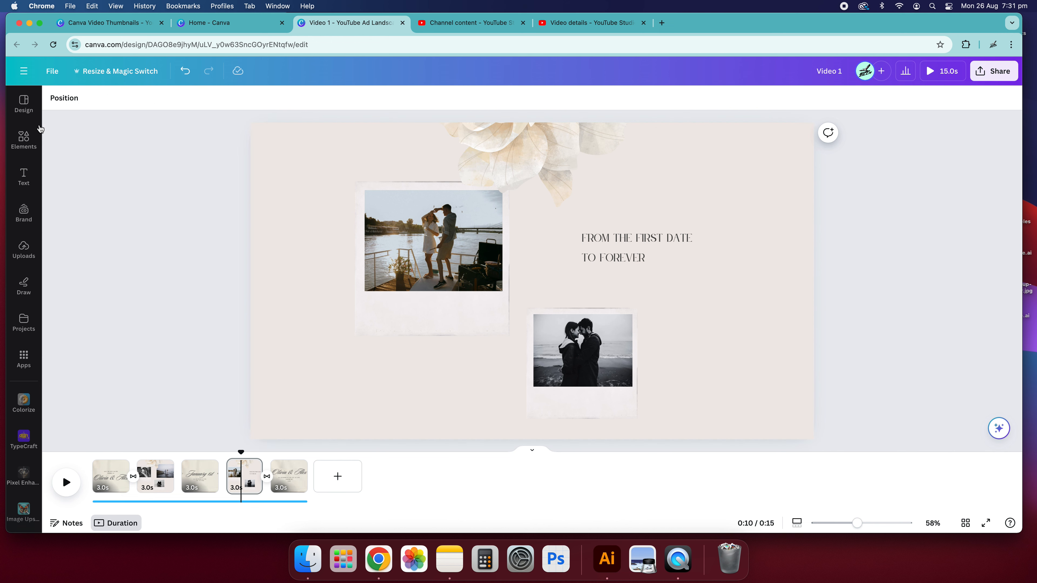
Step: Look through the current template's pages and the similar designs, and return to the wedding template search
left_click(34, 106)
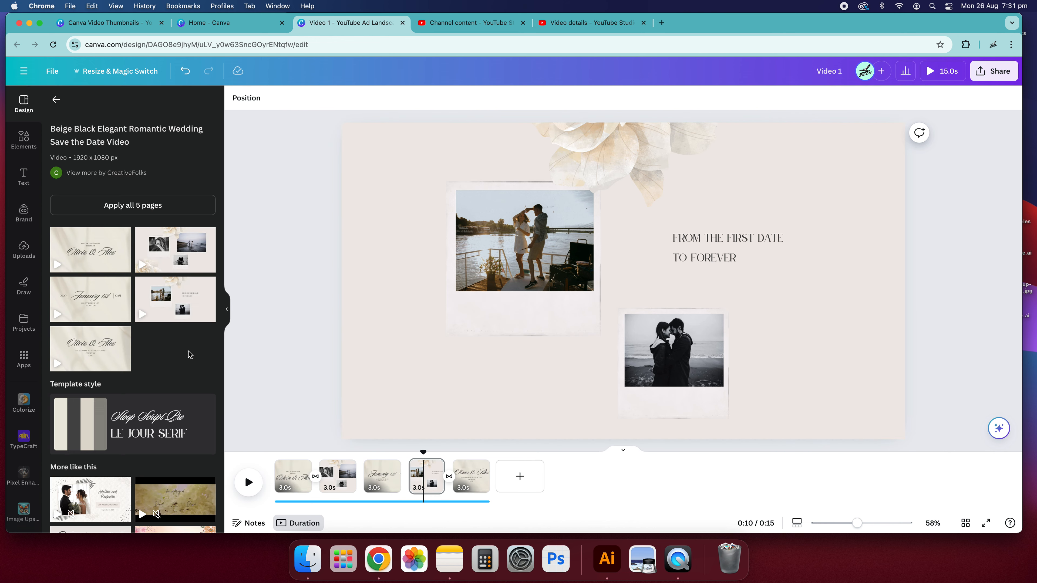
scroll(189, 354, "down", 10)
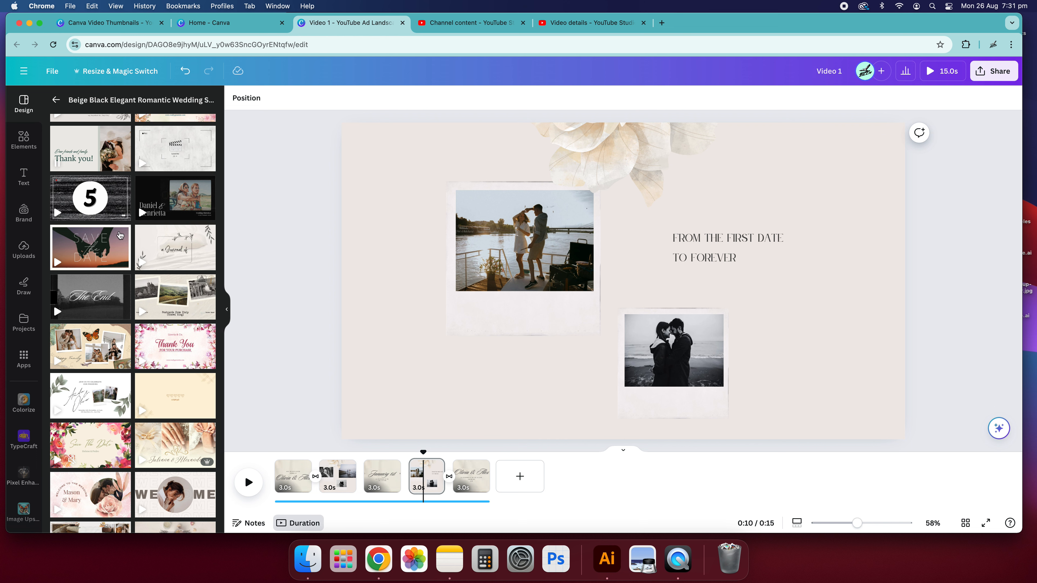
scroll(107, 280, "down", 4)
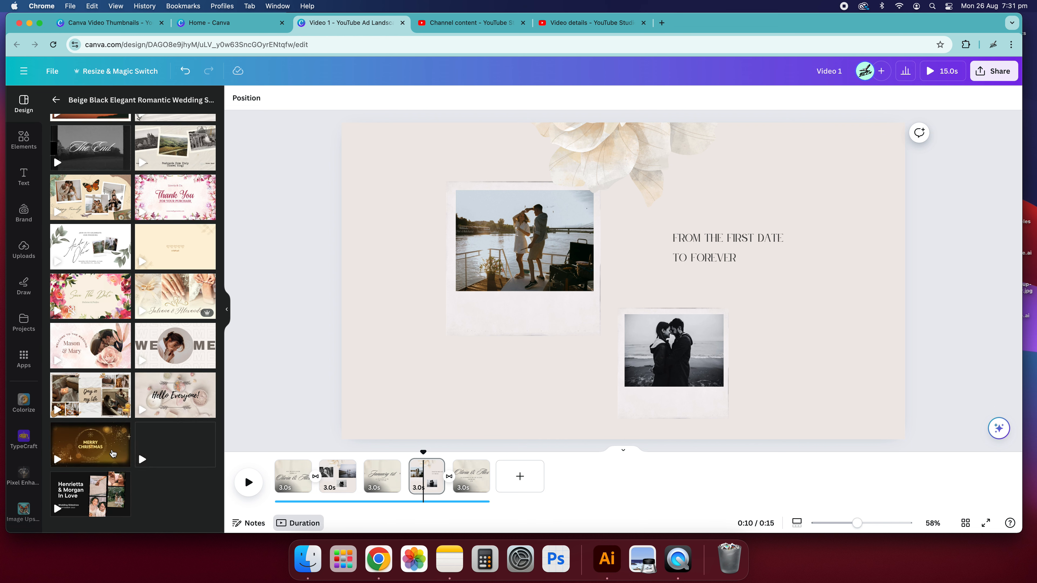
scroll(117, 218, "up", 3)
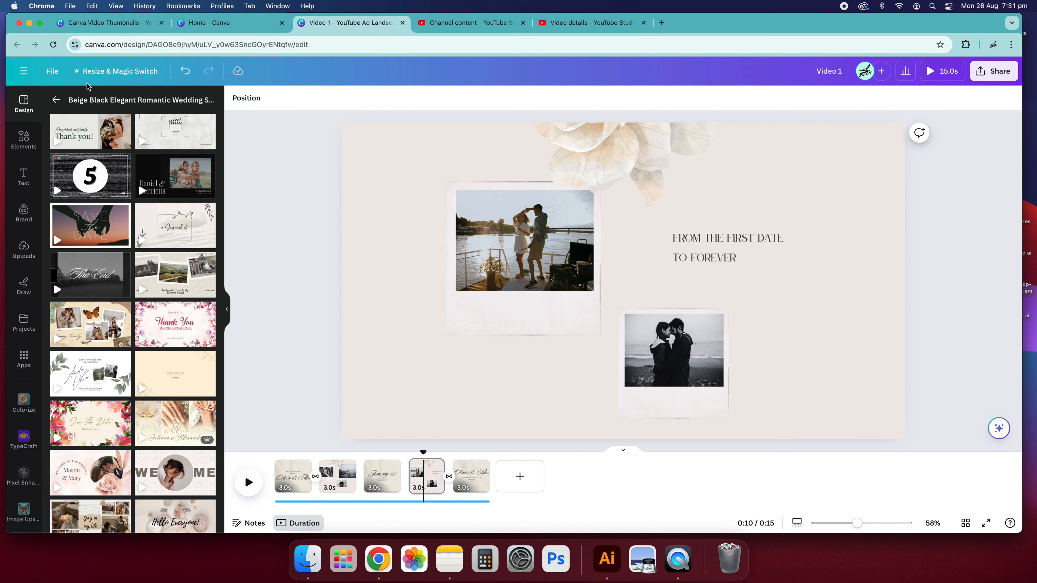
left_click(56, 99)
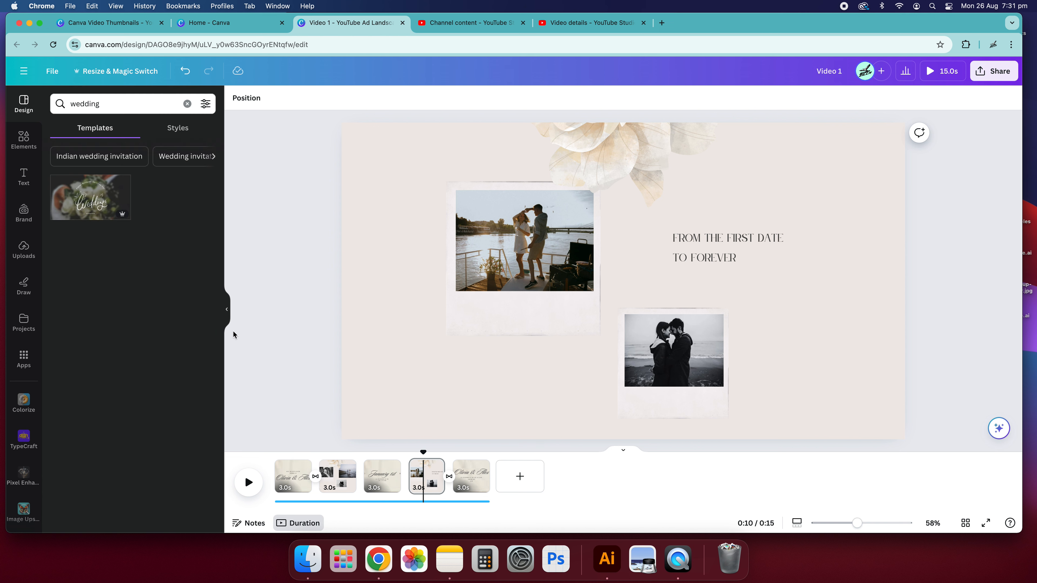
left_click(227, 310)
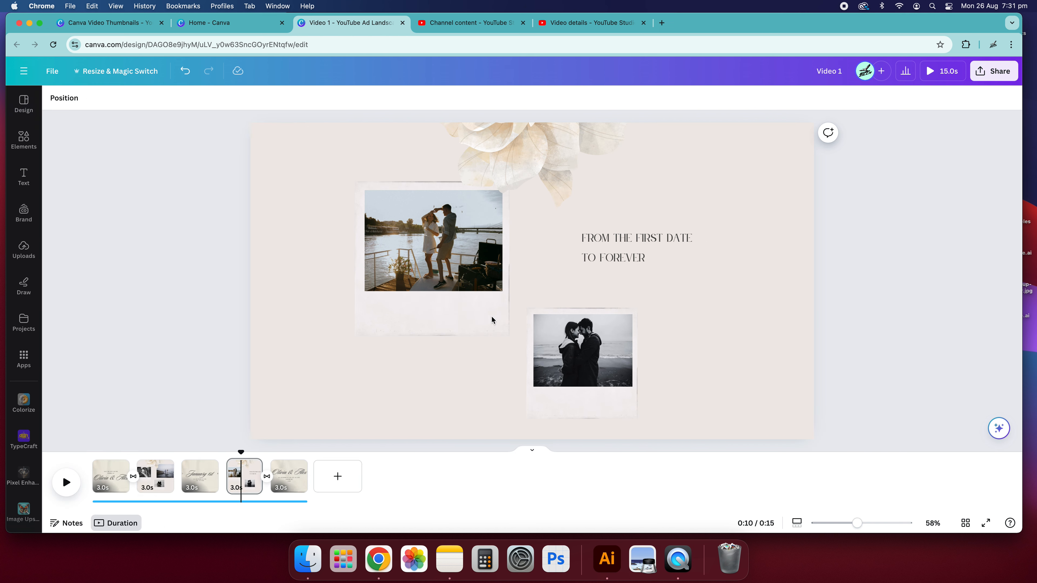
Step: Examine the text animation options and Typewriter settings for the "January 1st" heading on page 3
left_click(200, 475)
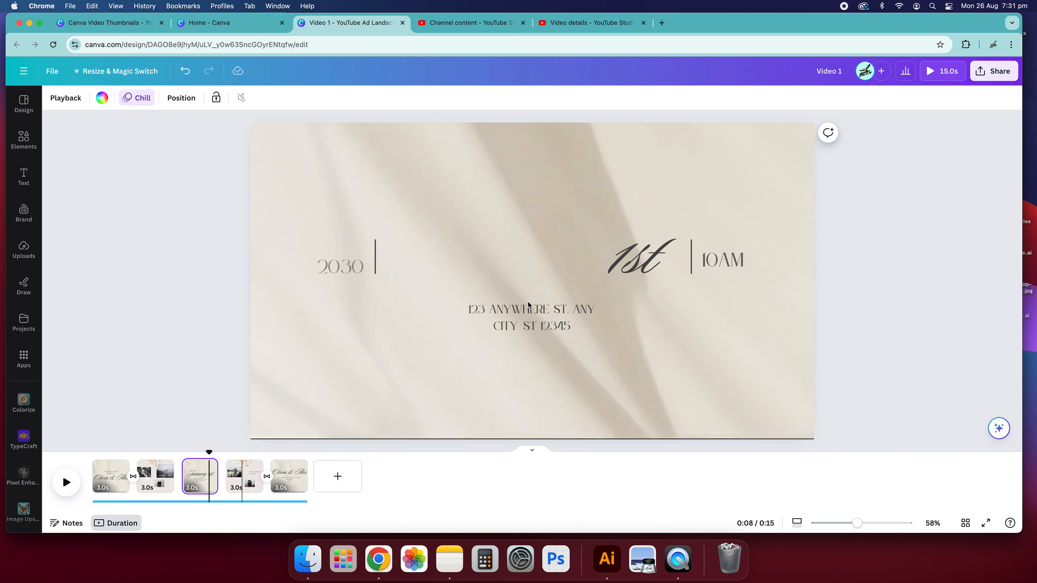
left_click(539, 282)
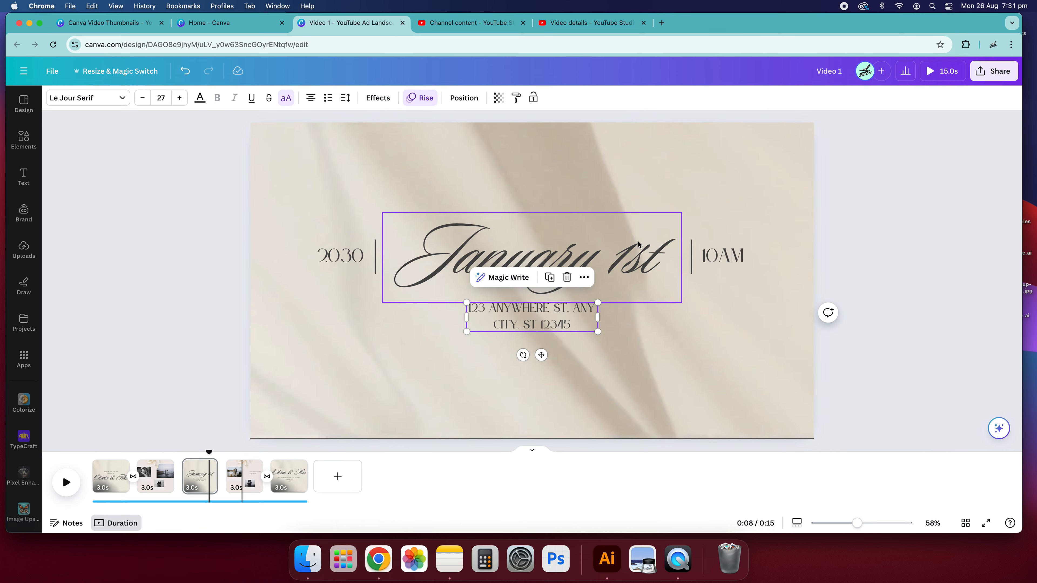
left_click(433, 98)
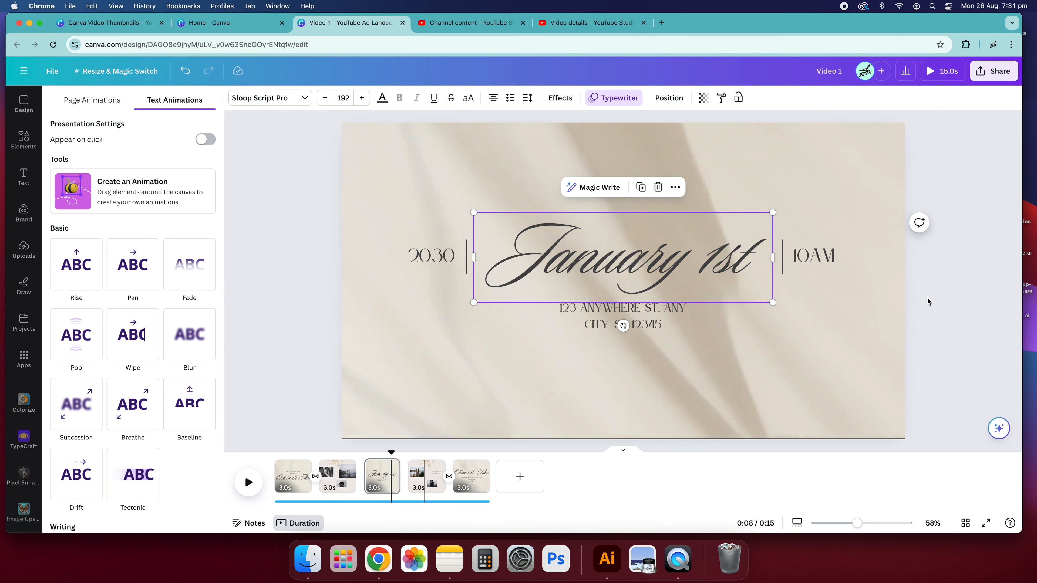
scroll(131, 354, "down", 10)
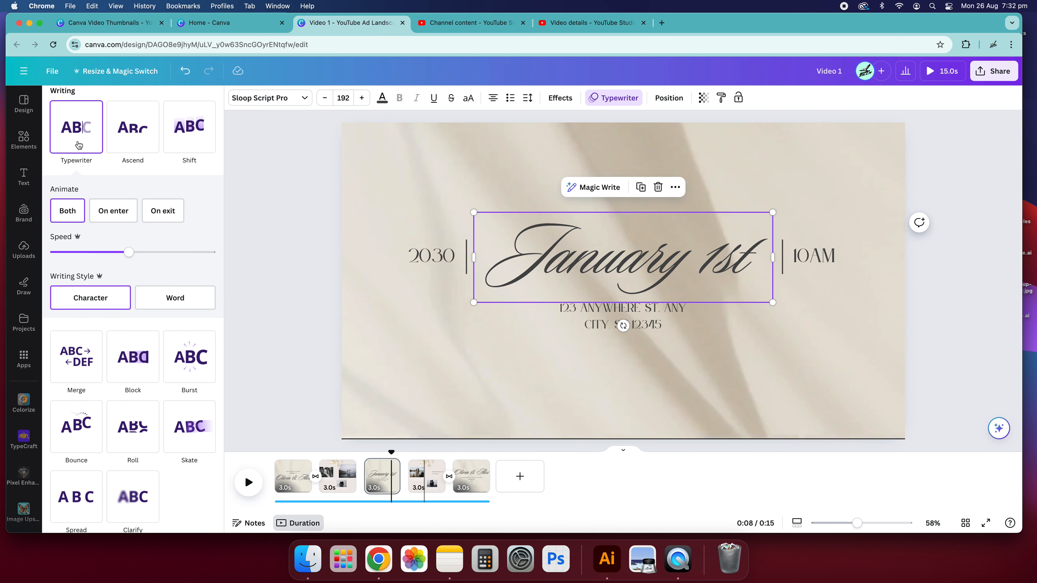
left_click(321, 249)
left_click(406, 200)
Step: Delete the background video from the "January 1st" page and move the playhead back to the start of the timeline
left_click_drag(302, 170, 479, 159)
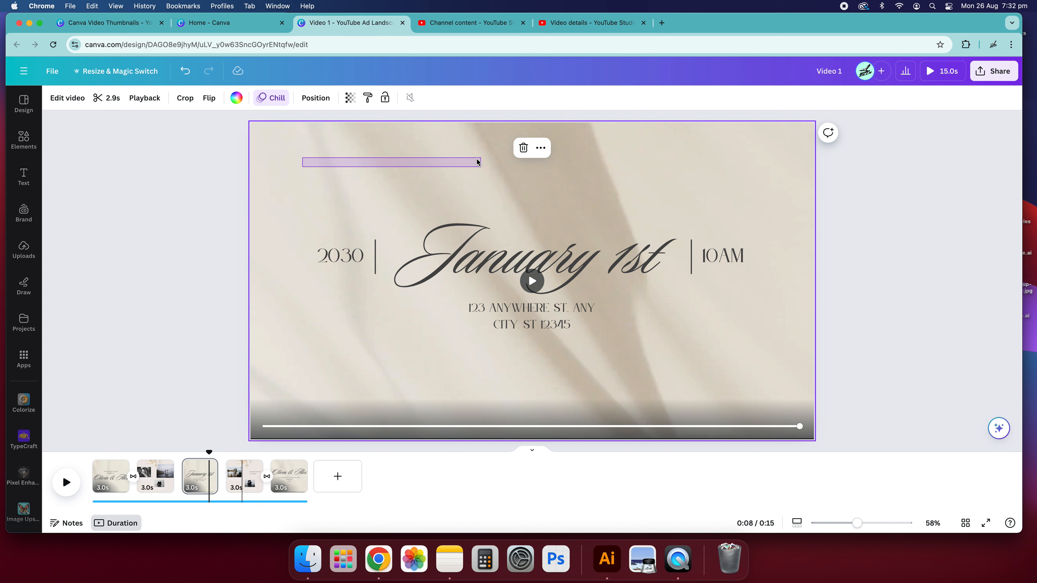
left_click(281, 160)
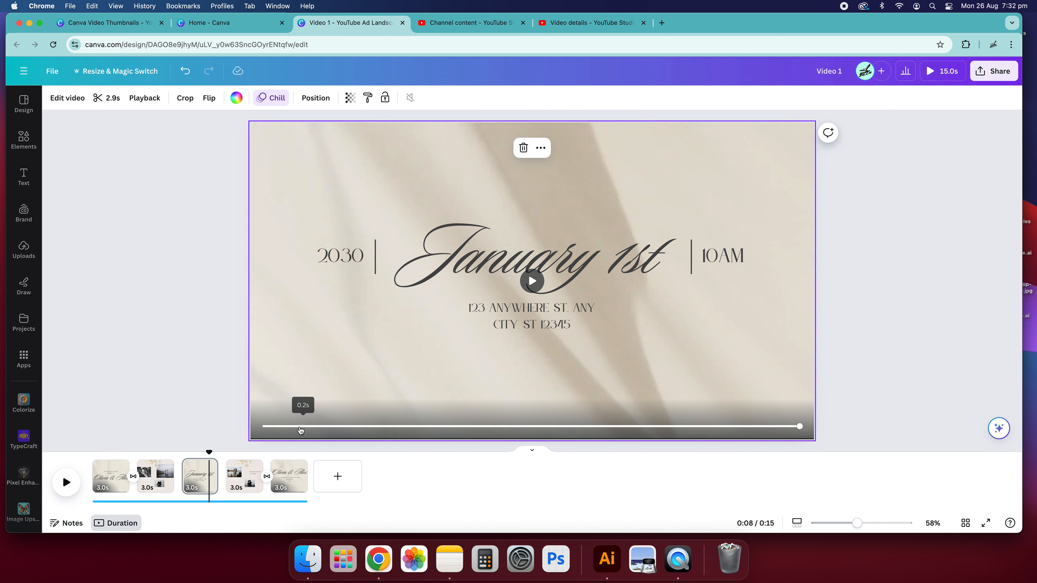
left_click_drag(799, 427, 848, 396)
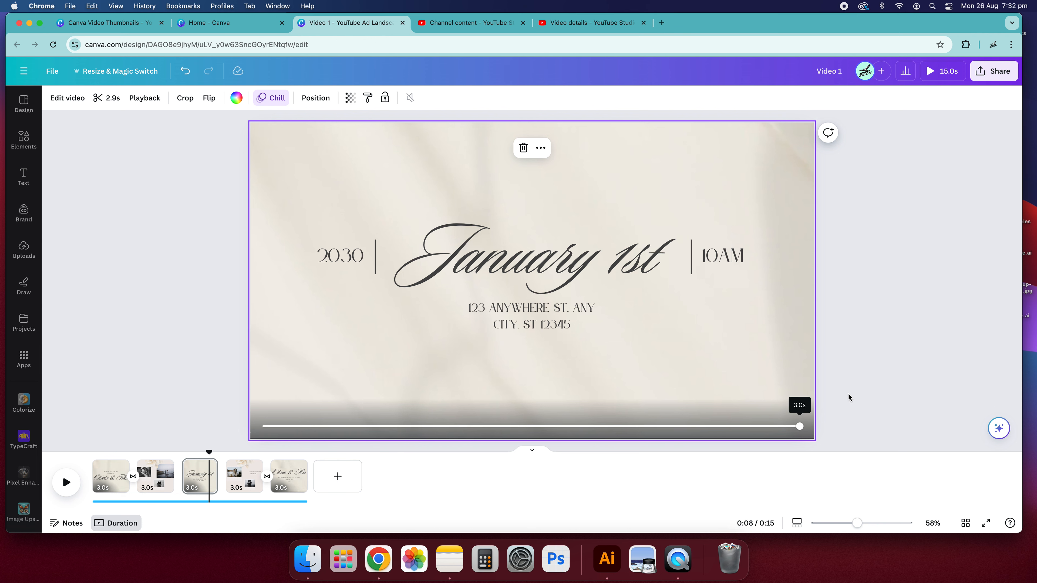
key("Delete")
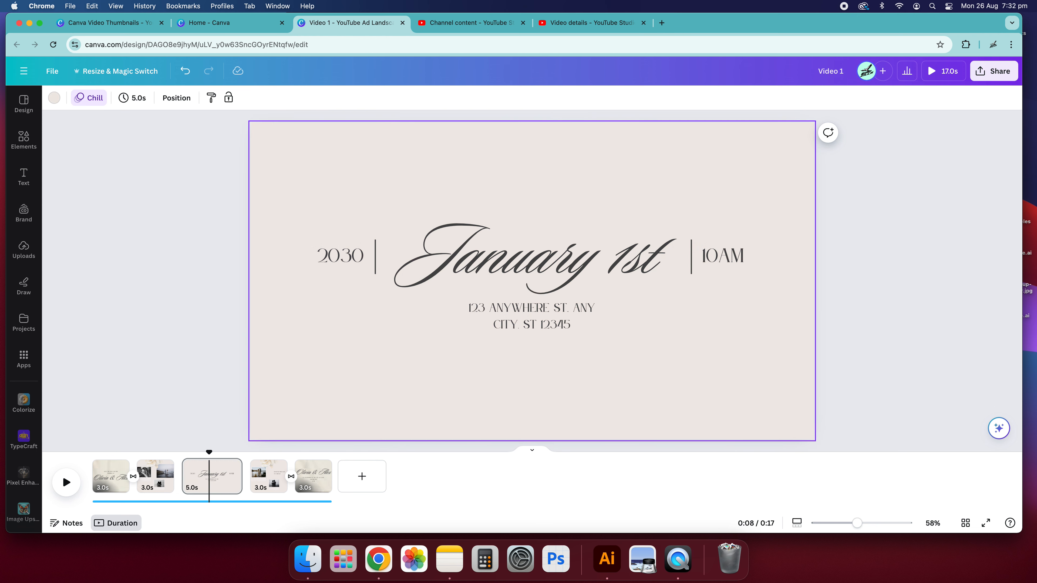
left_click_drag(209, 451, 93, 451)
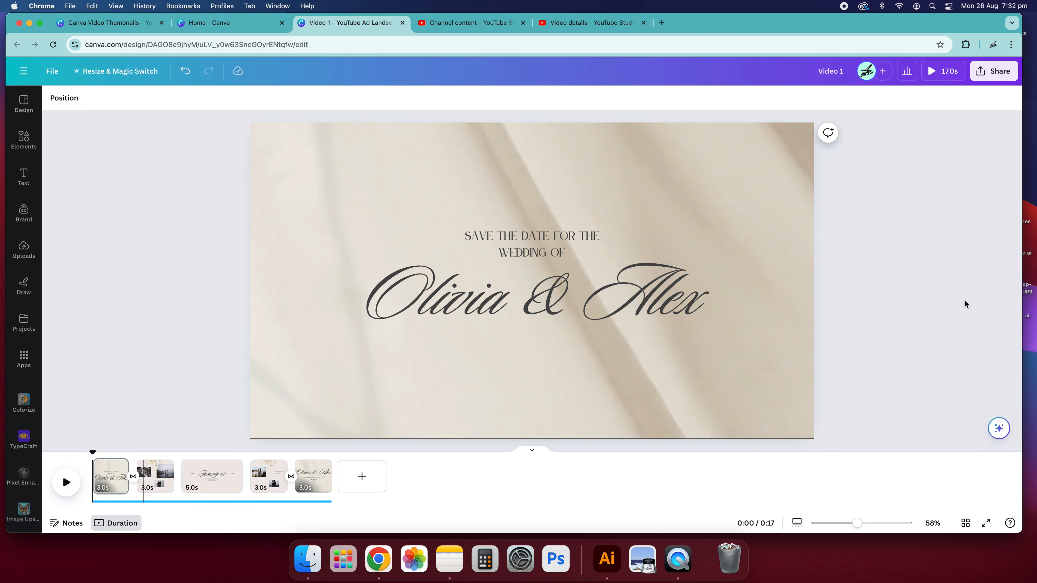